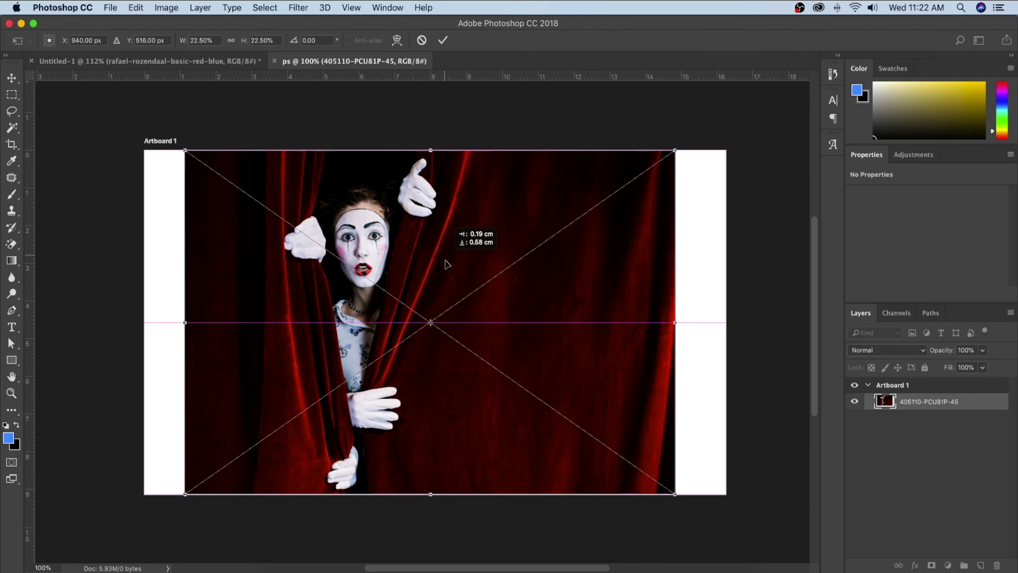
Scale the placed mime photo down to about 15.8% and center it horizontally and vertically on the artboard.
left_click_drag(676, 496, 528, 392)
left_click_drag(386, 359, 474, 406)
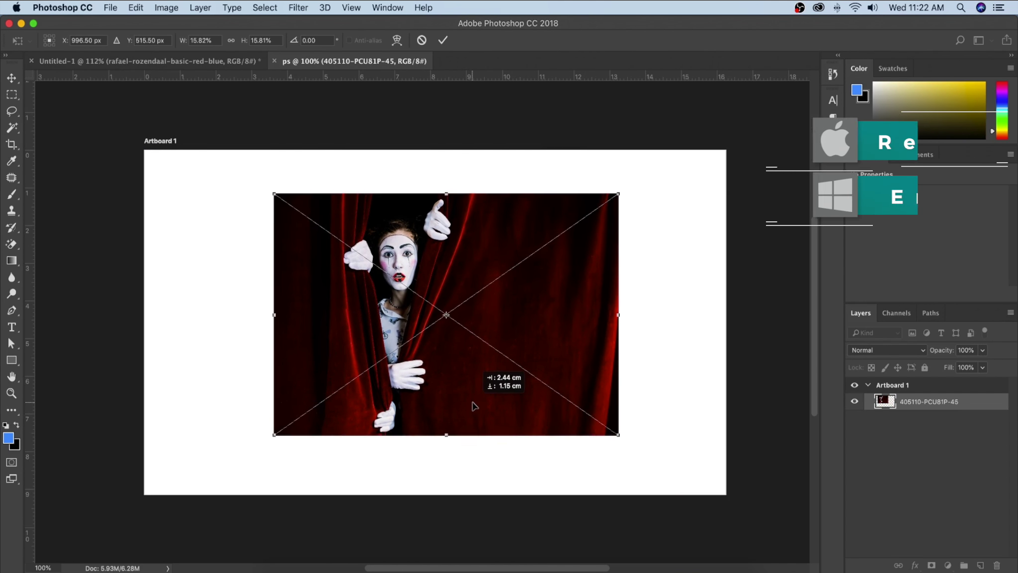
key("Return")
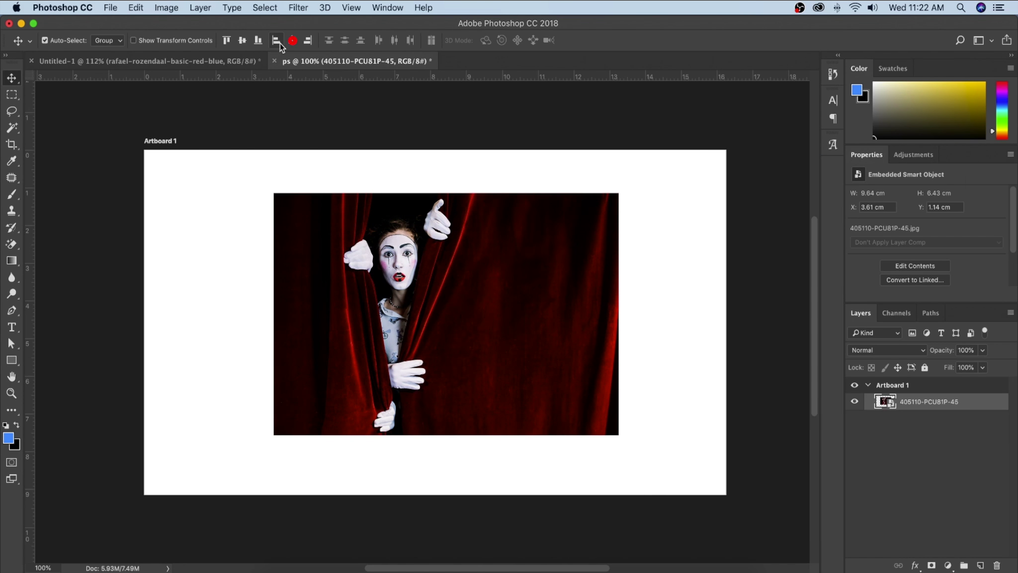
left_click(293, 40)
left_click(242, 40)
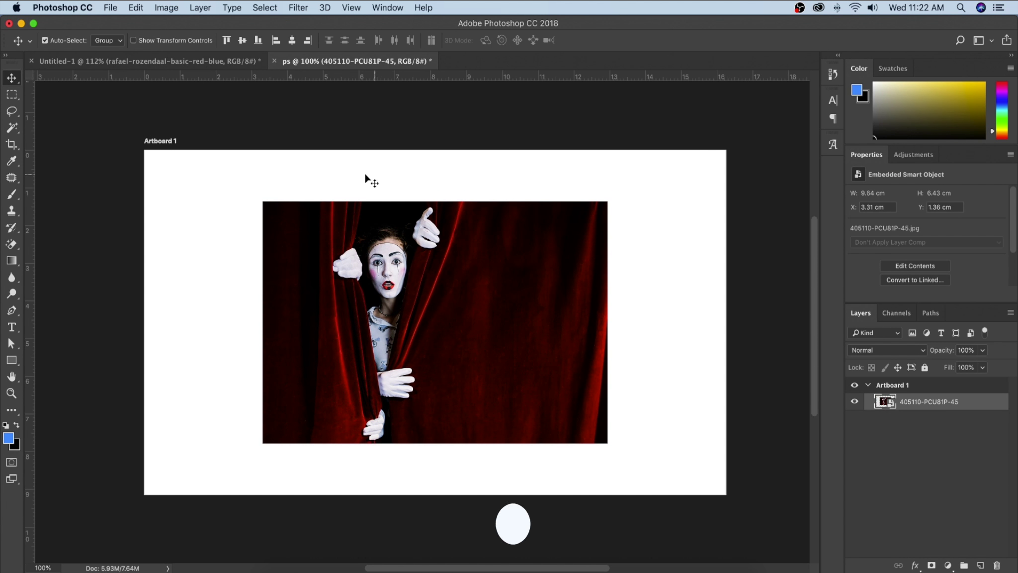
Add a letter "O" in Times New Roman Bold at 274 pt and move it over the photo to frame the mime.
key("t")
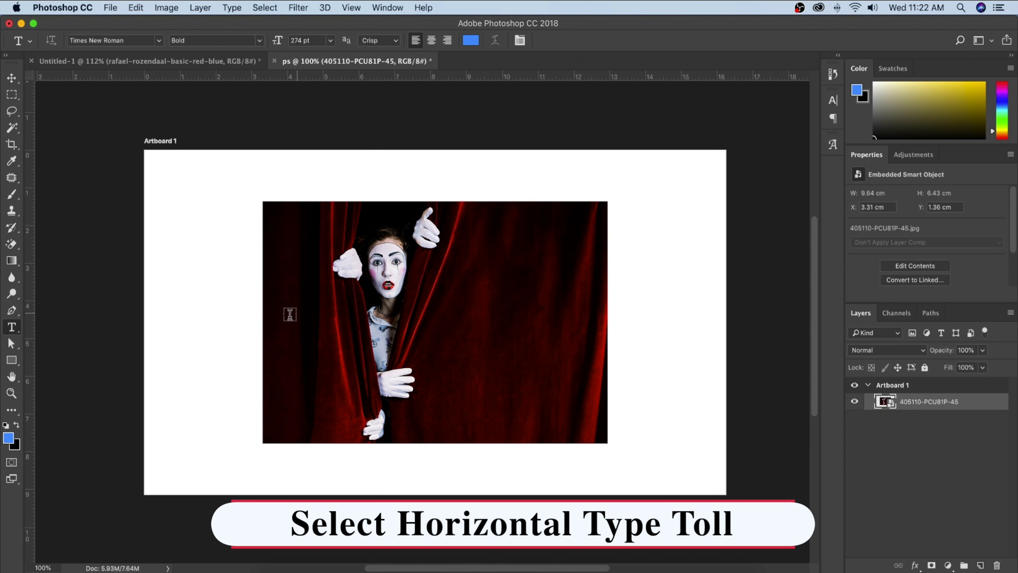
left_click(274, 319)
type("O")
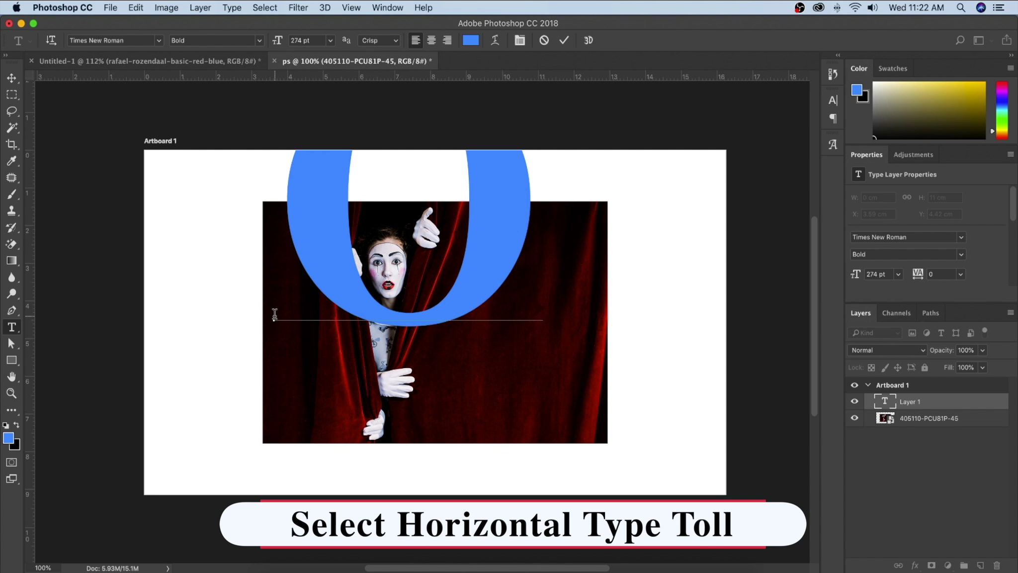
key("super+Return")
key("v")
left_click_drag(309, 244, 317, 365)
Sample the blue from the red-blue image in the Untitled-1 document and copy its hex code 3399ff.
left_click(202, 60)
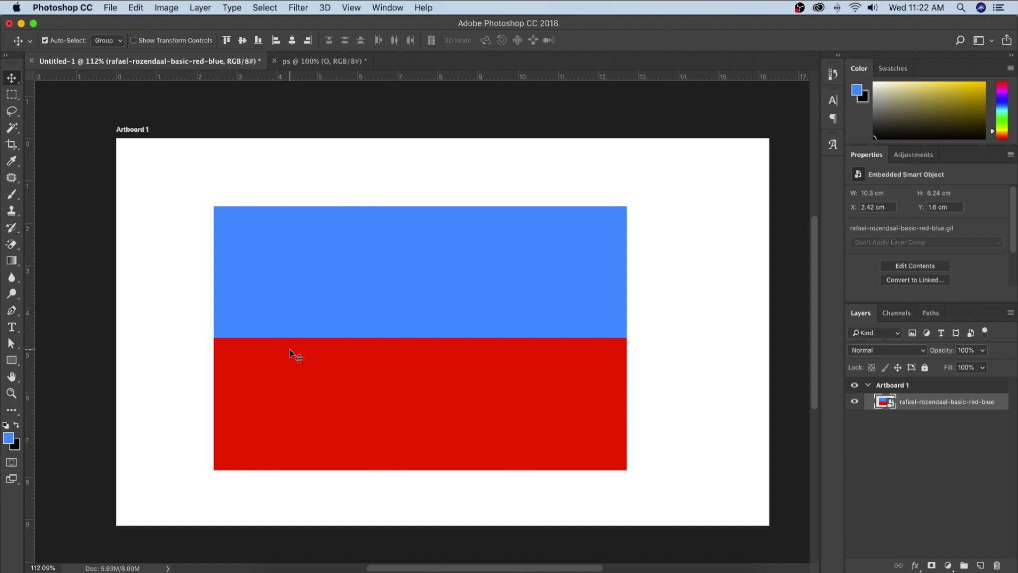
key("i")
left_click(279, 320)
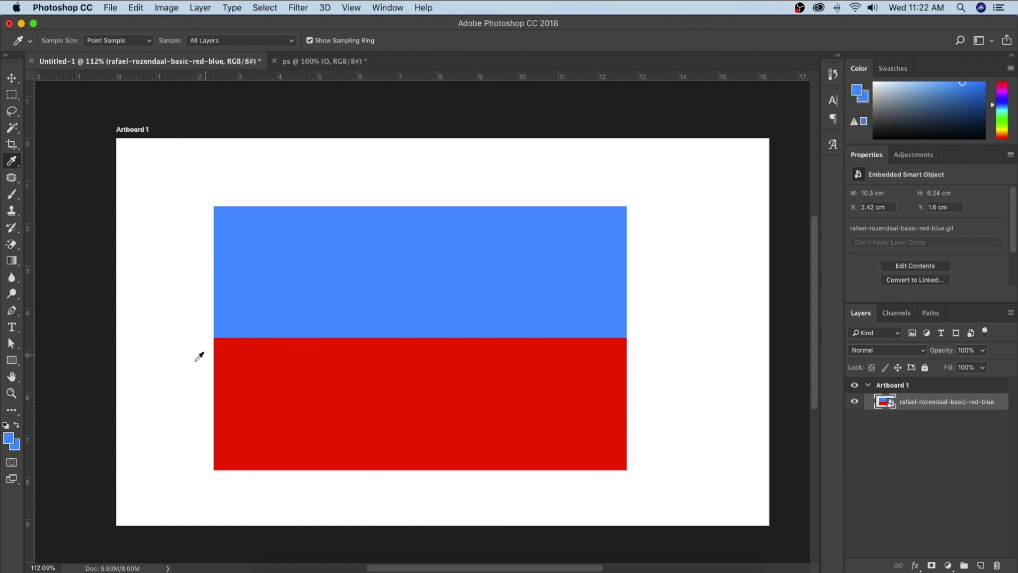
left_click(7, 440)
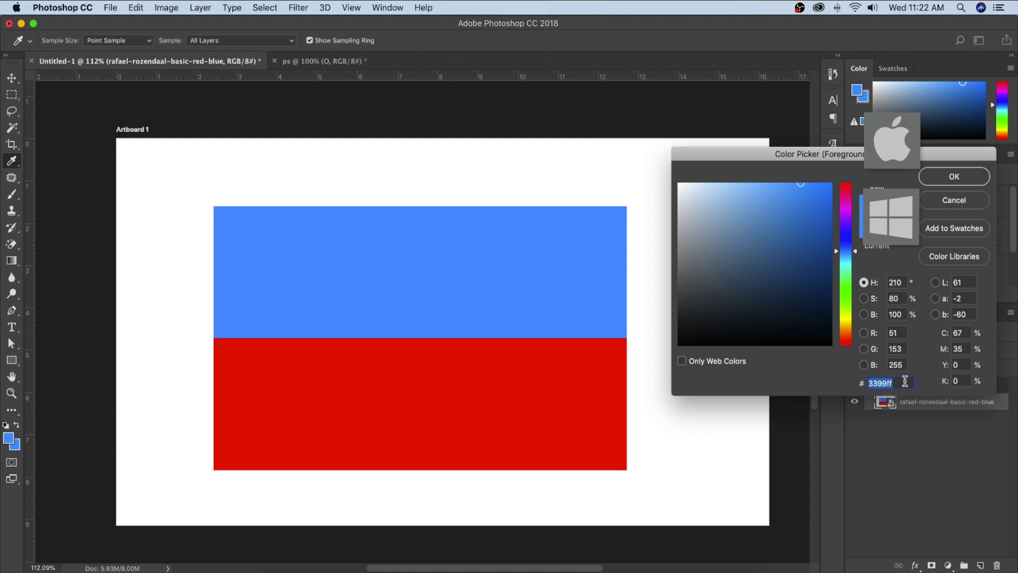
key("super+c")
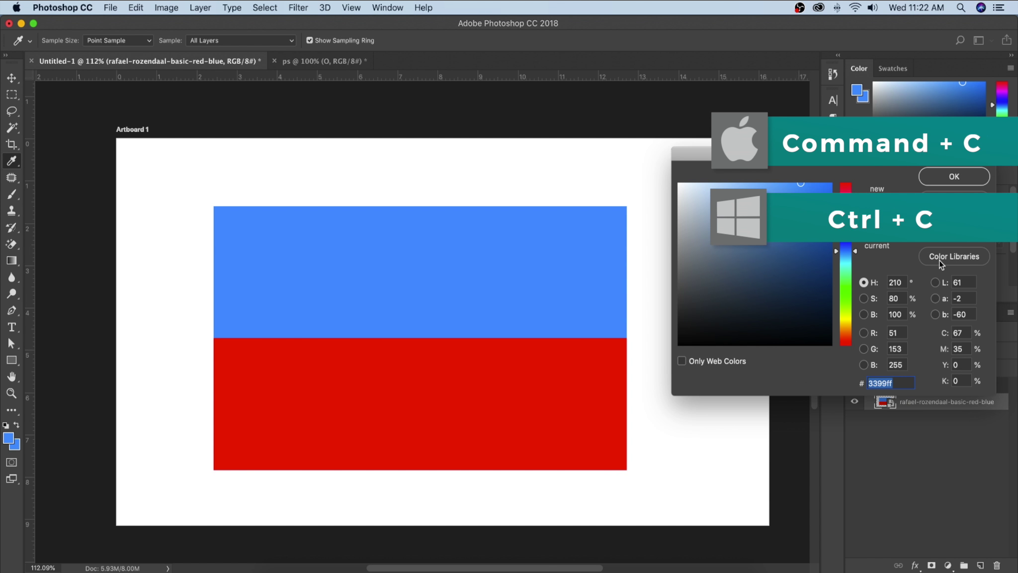
left_click(952, 177)
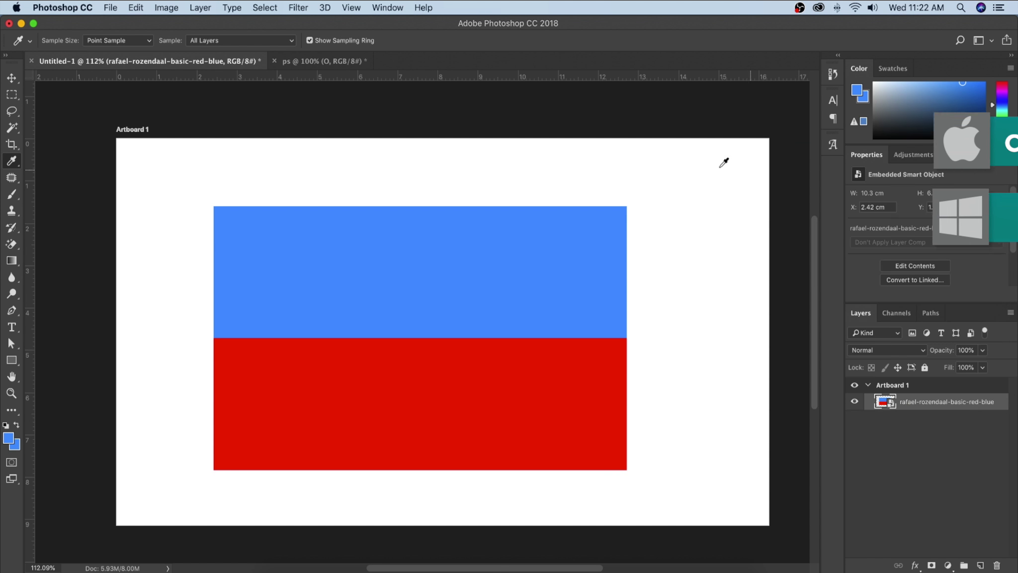
Return to the ps document and set the O text color to the copied hex code 3399ff.
left_click(309, 62)
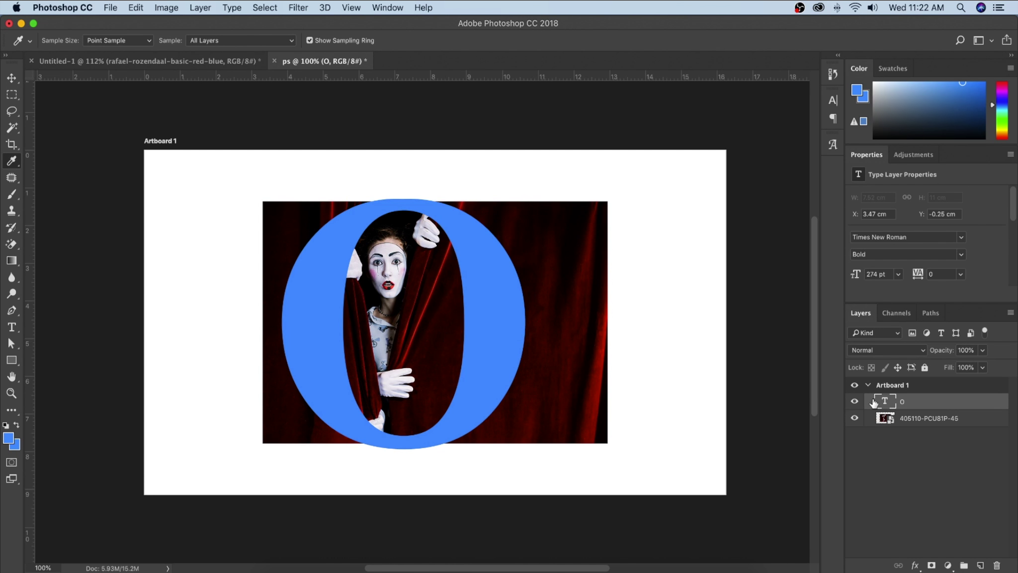
double_click(888, 401)
left_click(470, 40)
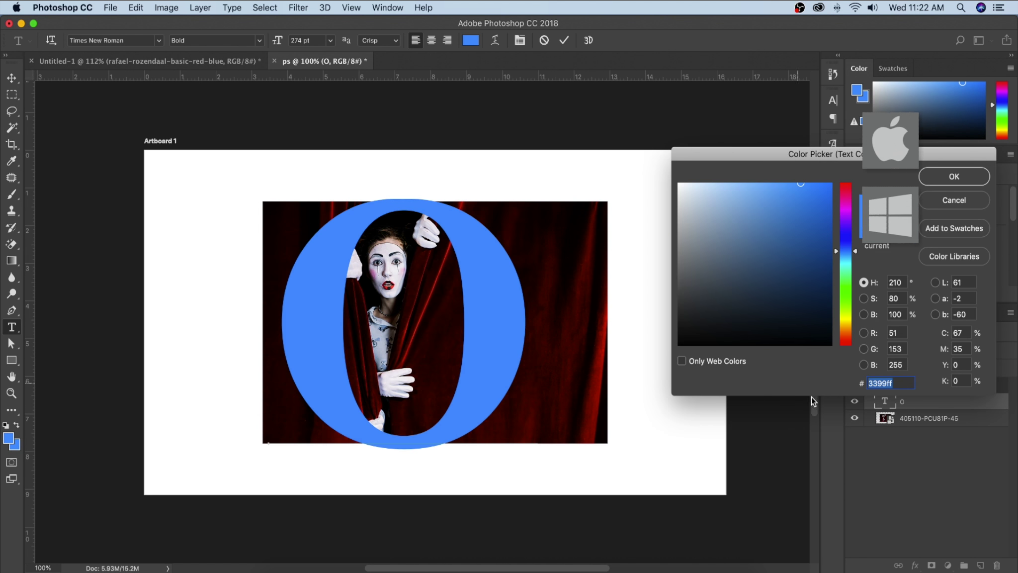
key("super+v")
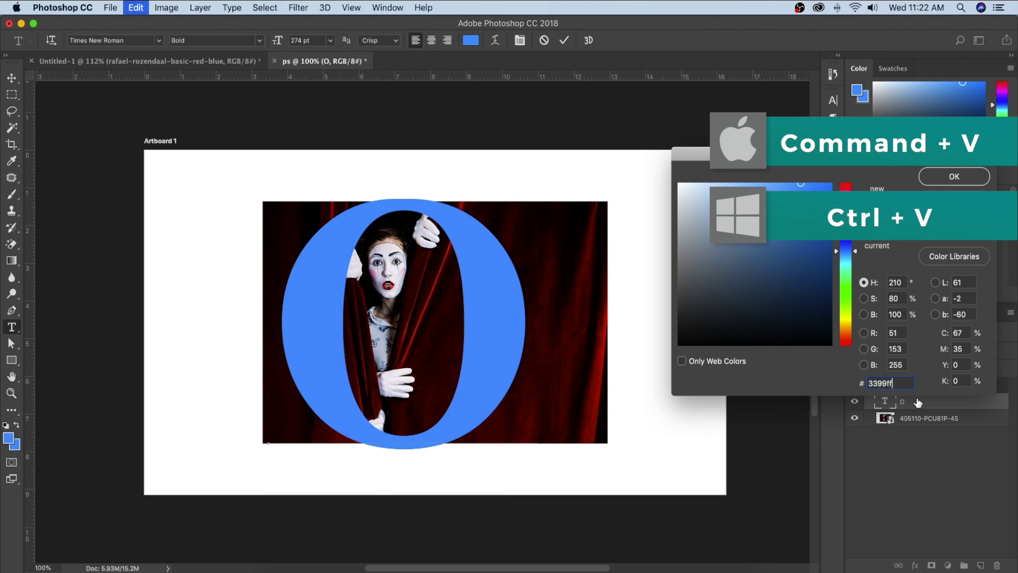
left_click(944, 178)
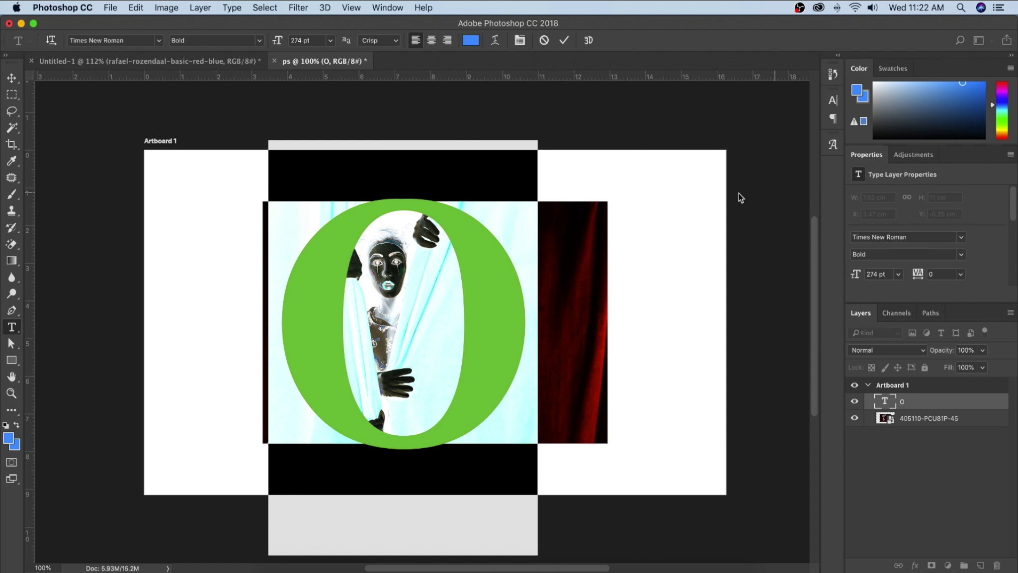
left_click(13, 78)
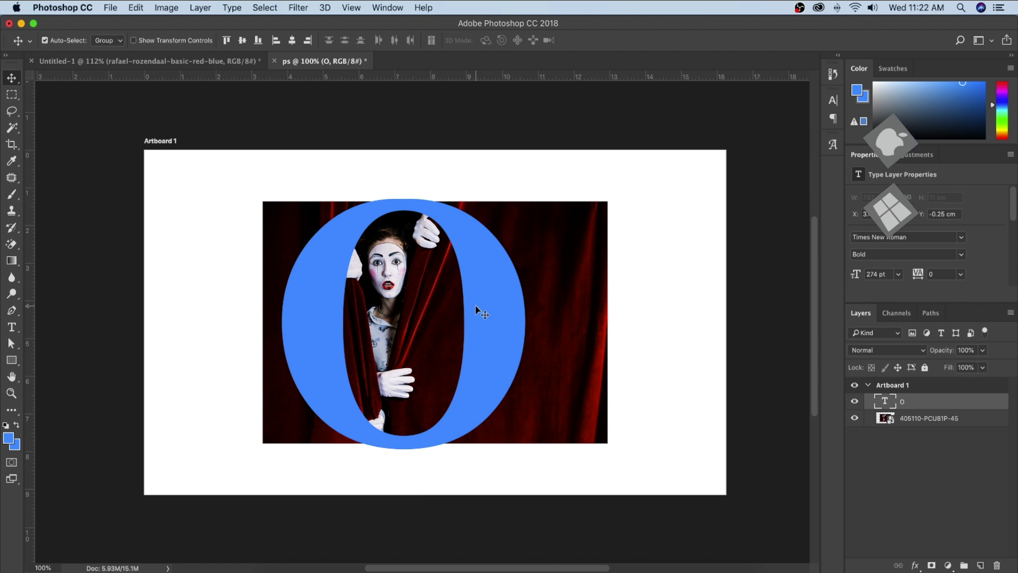
Narrow the letter O horizontally with Free Transform so its opening fits closely around the mime.
key("super+t")
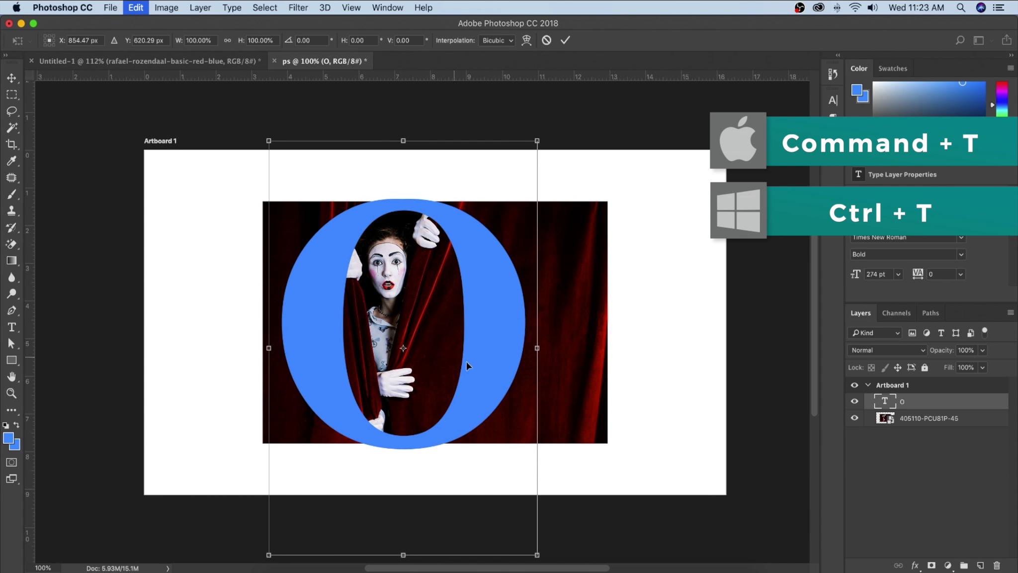
left_click_drag(539, 348, 457, 345)
key("Return")
Add a black mask to the photo layer, paint white inside the O to reveal the mime, and check it with the text hidden.
left_click(884, 419)
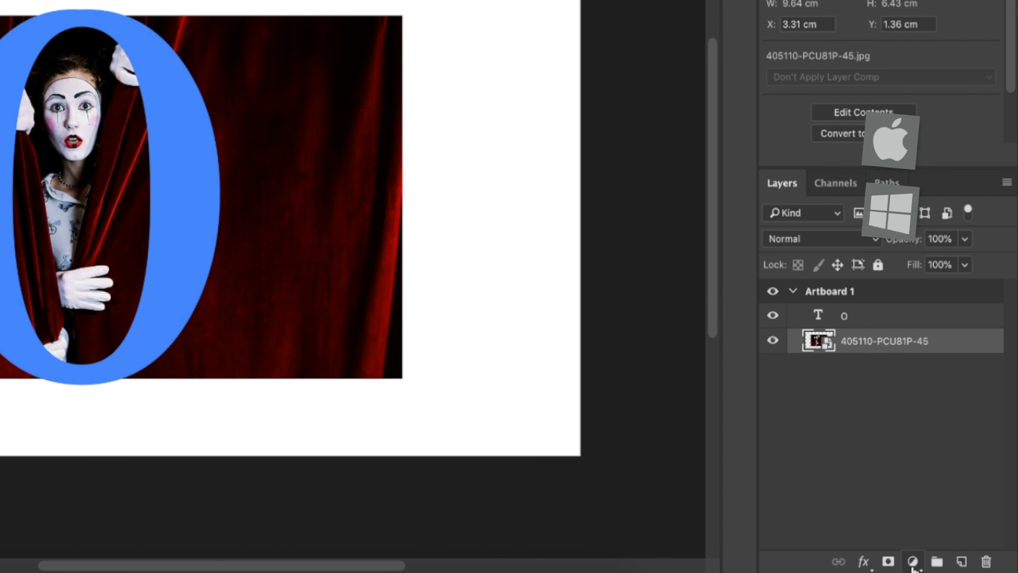
left_click(885, 562, "alt")
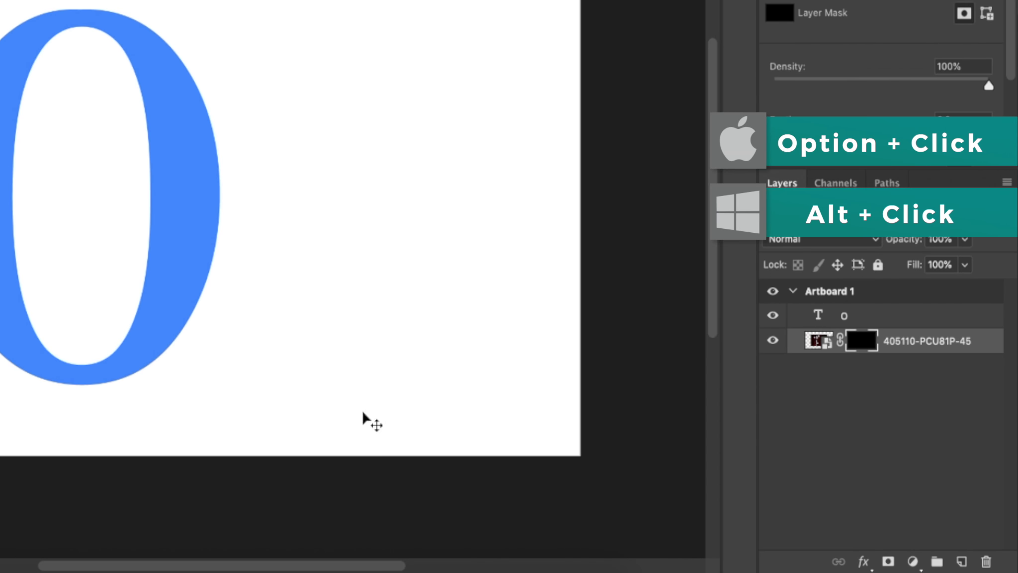
key("b")
left_click_drag(393, 224, 393, 427)
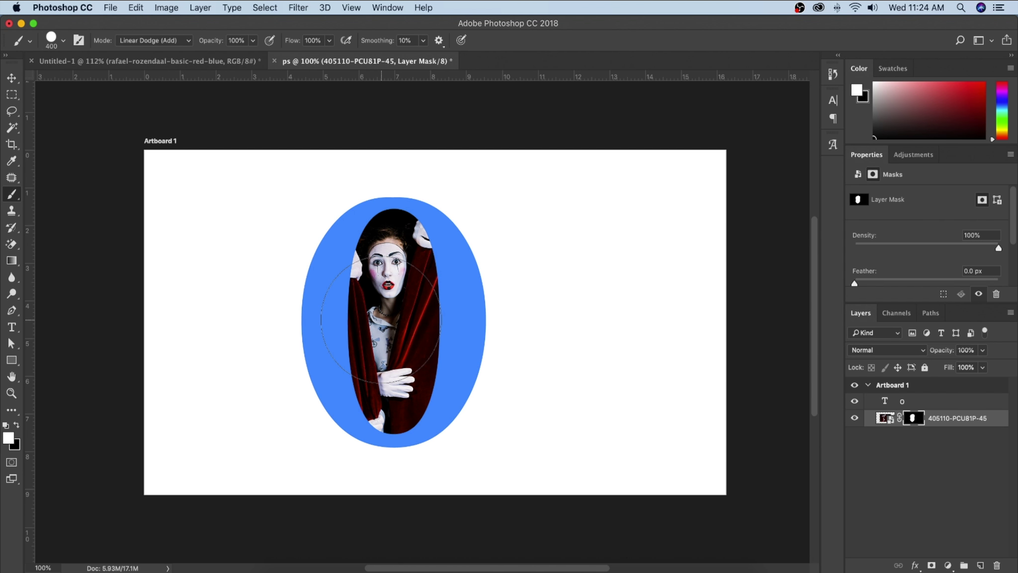
left_click(11, 78)
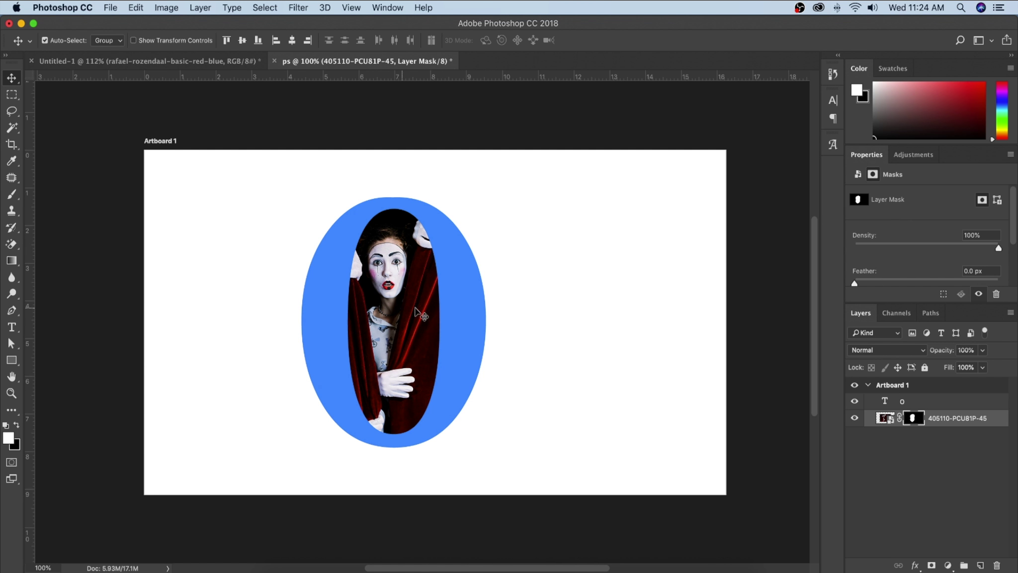
left_click(854, 401)
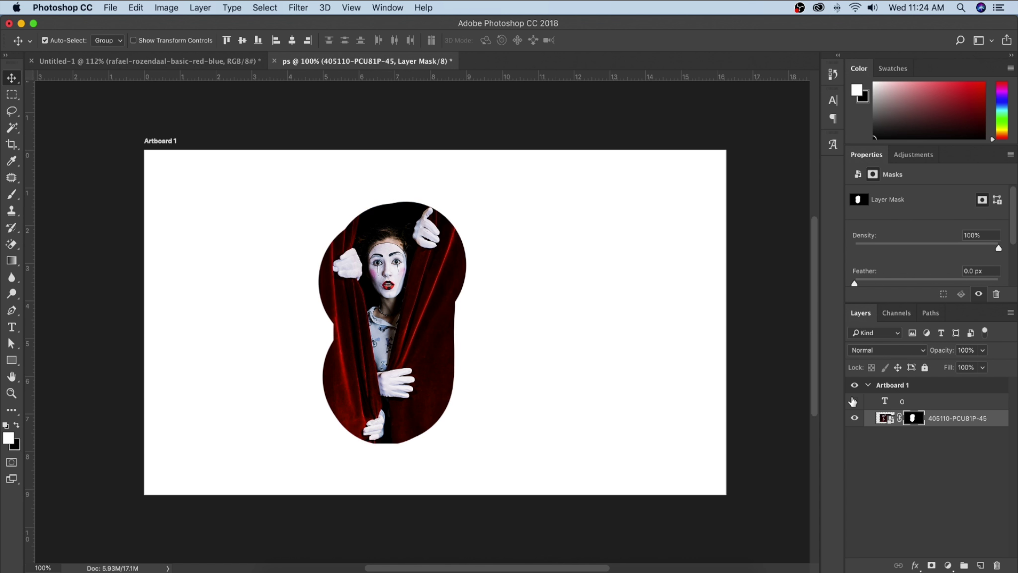
left_click(853, 401)
left_click(853, 401)
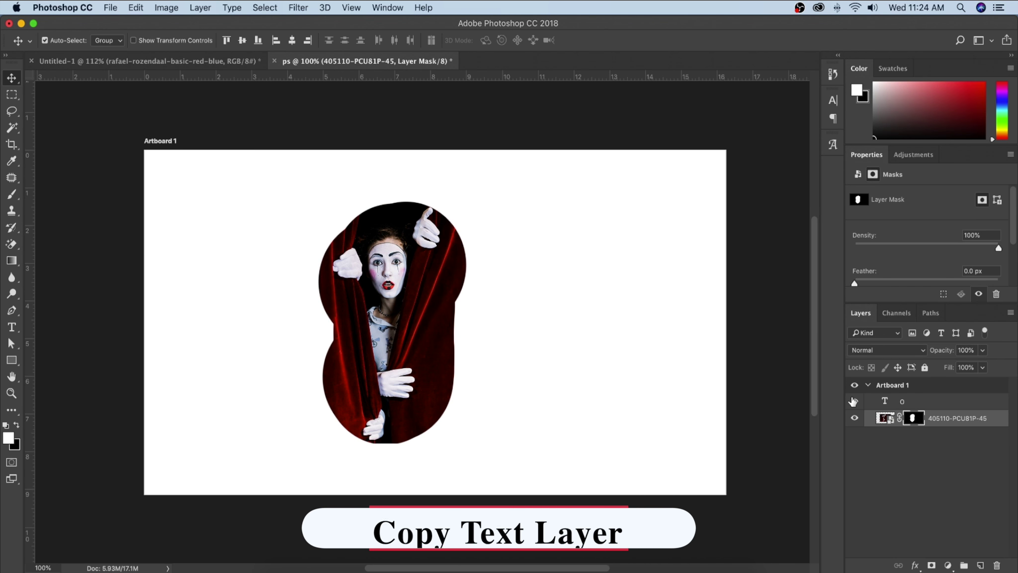
left_click(854, 401)
Duplicate the O text layer and hide the original.
left_click(916, 402)
key("super+j")
left_click(854, 418)
Convert the duplicated O layer to a smart object and hide it.
right_click(930, 405)
scroll(831, 475, "down", 5)
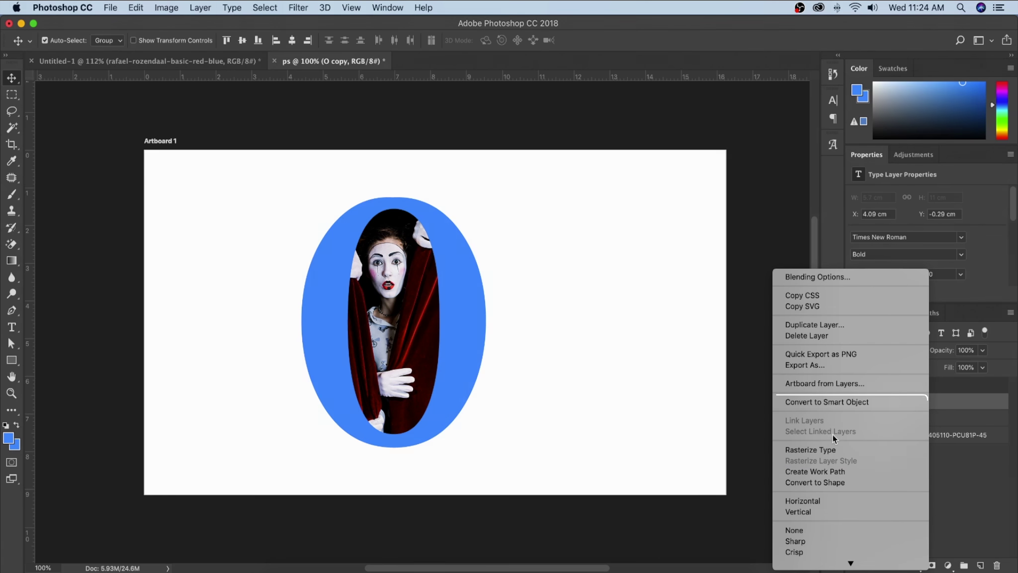
left_click(827, 402)
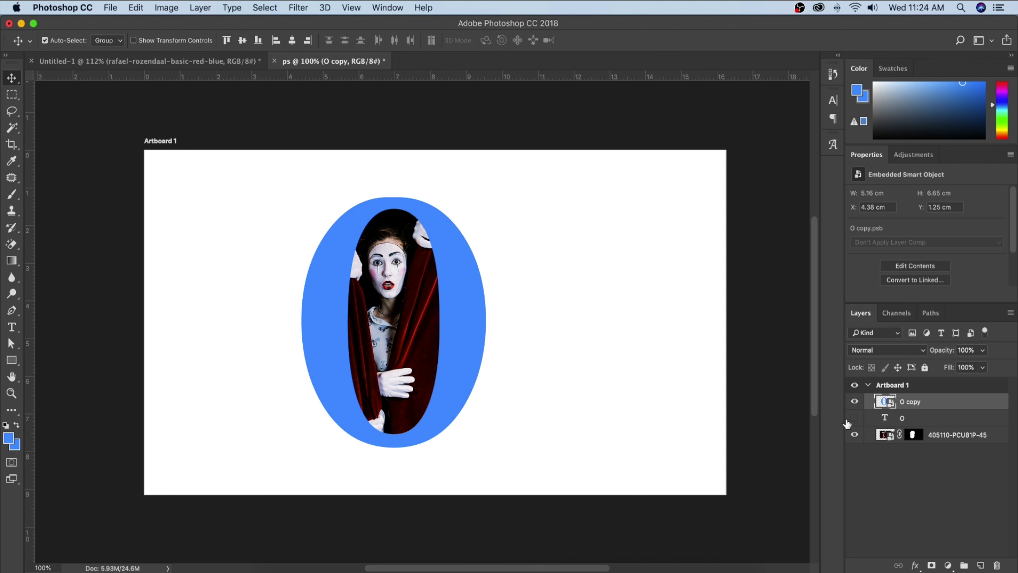
left_click(855, 402)
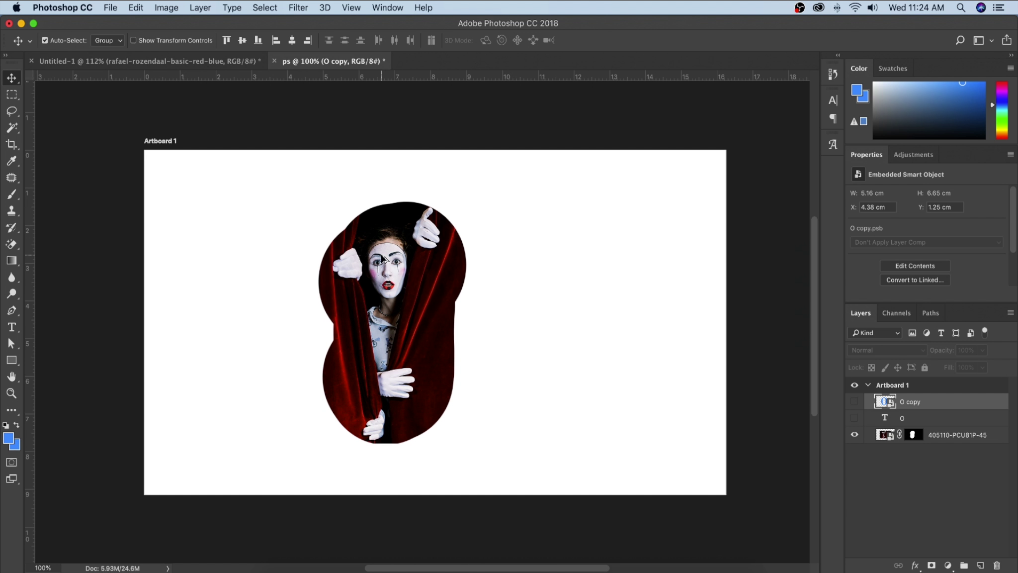
Select the mime's raised thumb-up glove on the photo layer with the Magic Wand at tolerance 30 in add mode.
scroll(382, 259, "up", 10)
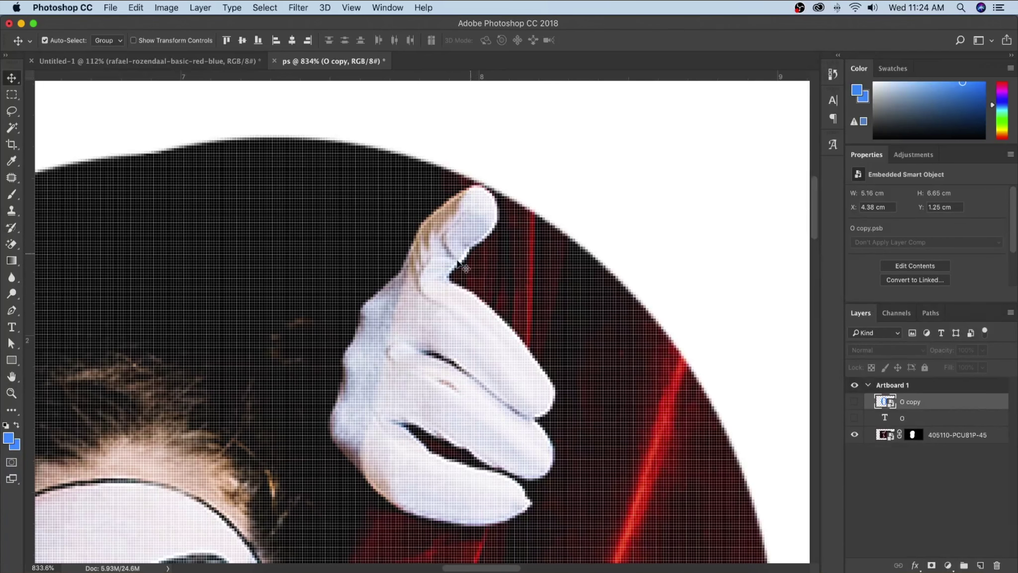
key("b")
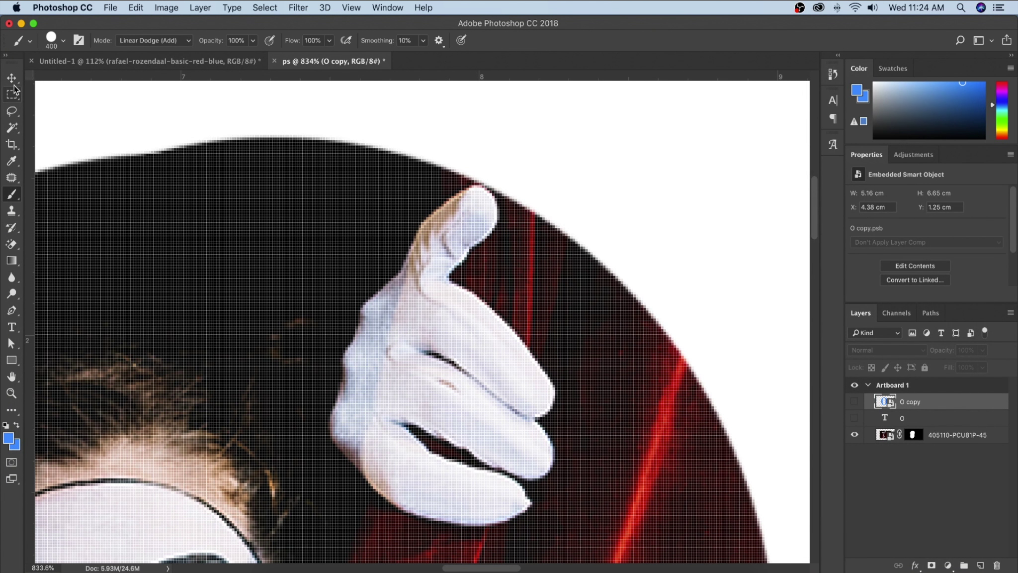
left_click_drag(12, 127, 64, 141)
left_click(887, 440)
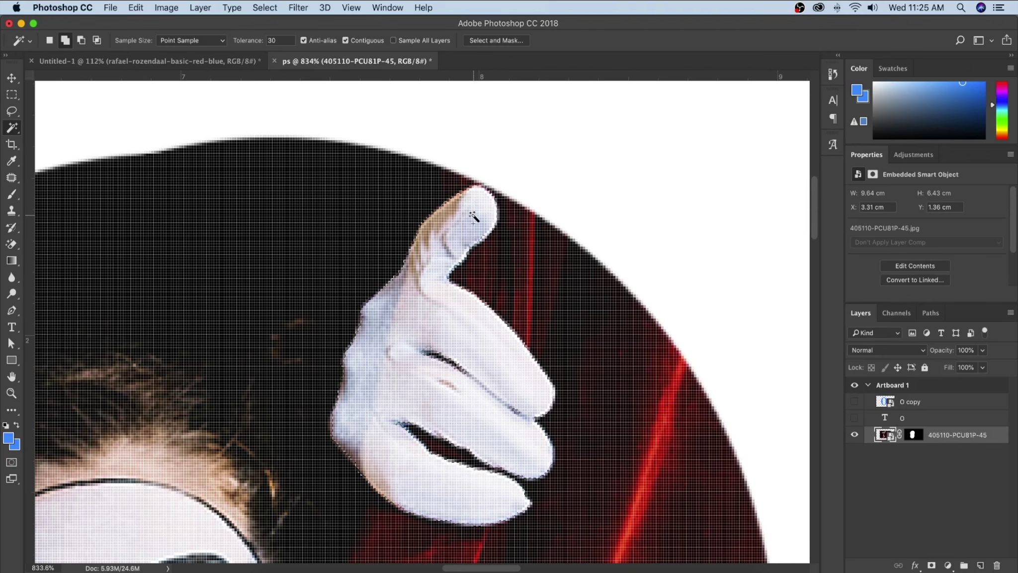
Add the mime's spread-fingered glove below the shirt to the selection with the Magic Wand, including its shaded wrist and finger edges.
scroll(471, 218, "down", 15)
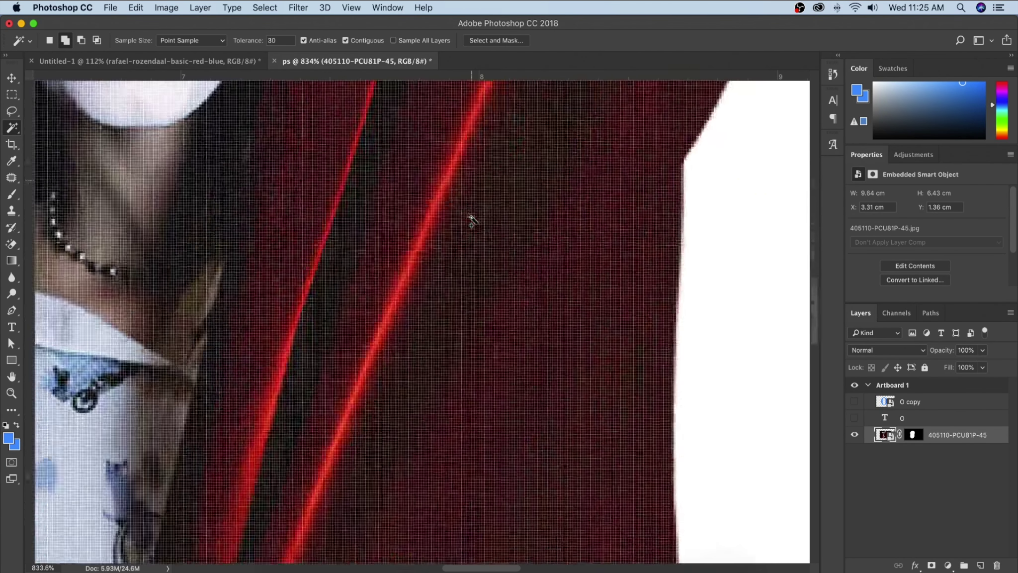
scroll(471, 219, "down", 10)
scroll(471, 219, "left", 10)
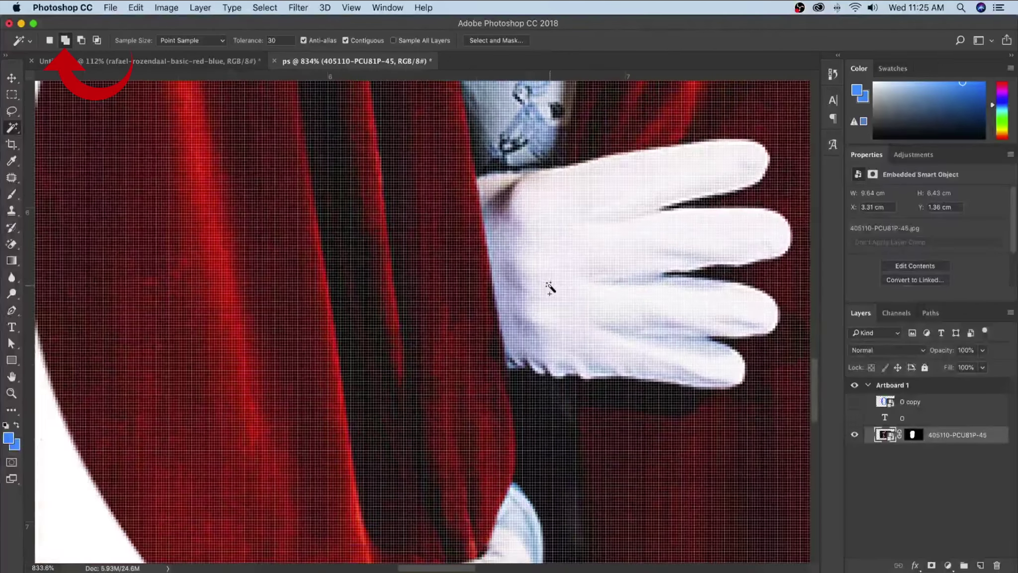
left_click(495, 207)
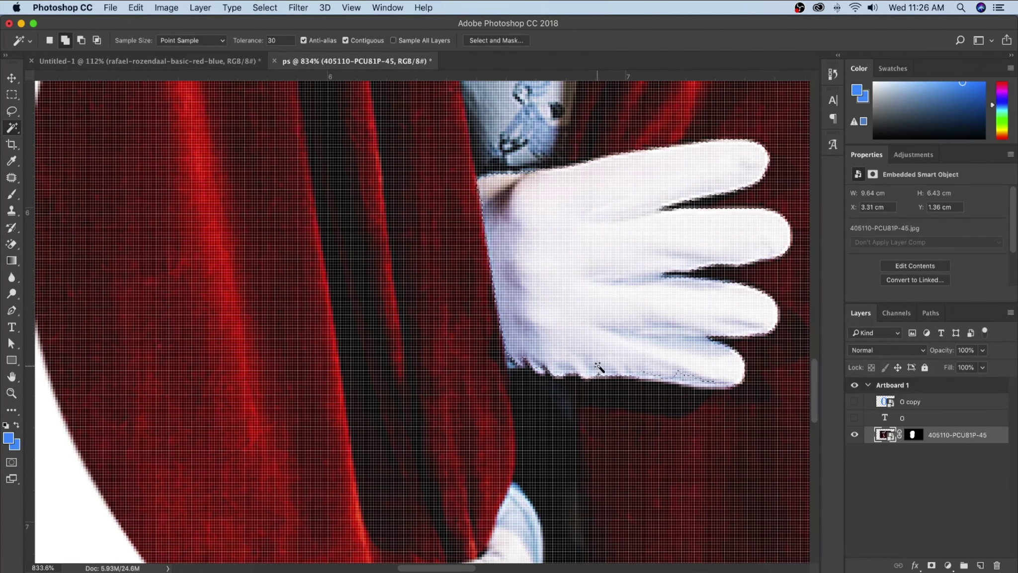
scroll(530, 367, "up", 5)
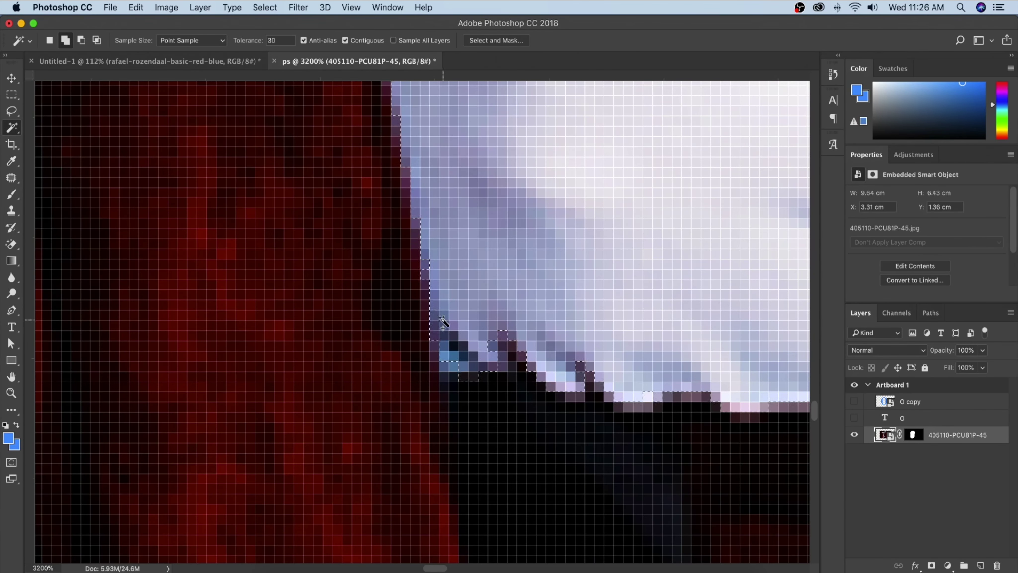
scroll(621, 382, "down", 10)
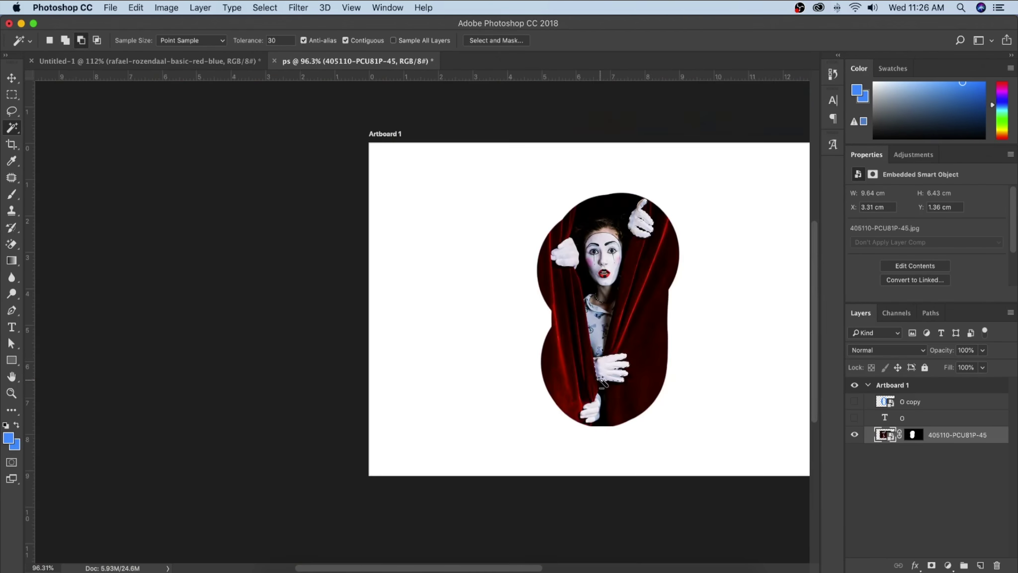
scroll(648, 386, "up", 5)
scroll(423, 368, "up", 5)
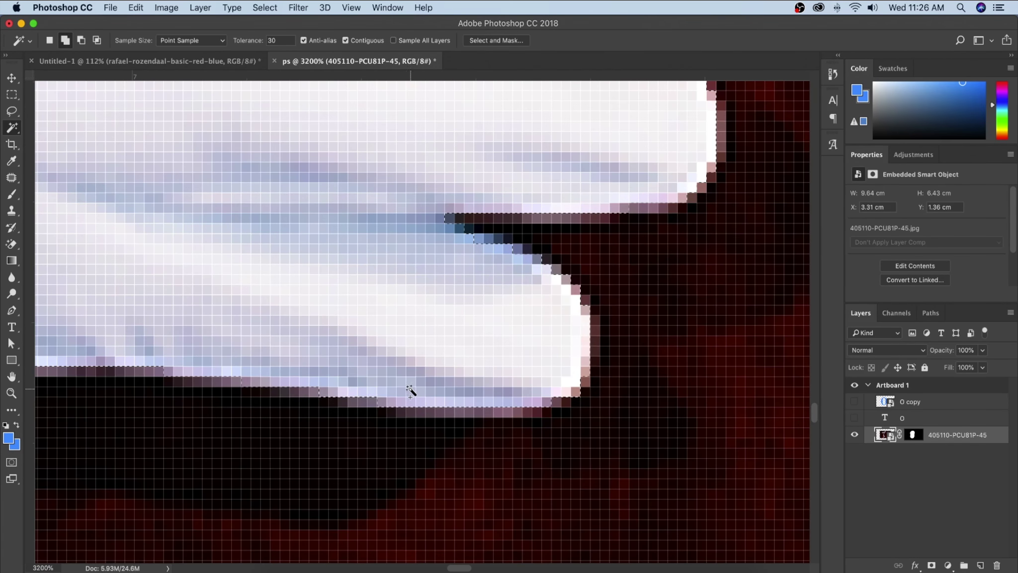
scroll(552, 364, "up", 3)
key("alt")
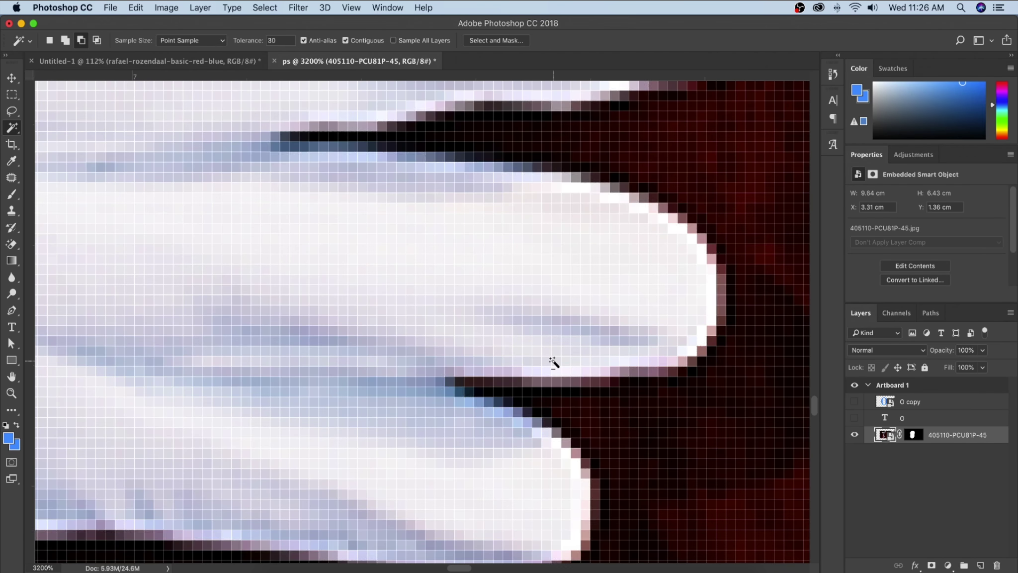
Add the lowest glove gripping the curtain and its pale blue cuff to the Magic Wand selection.
scroll(553, 362, "down", 8)
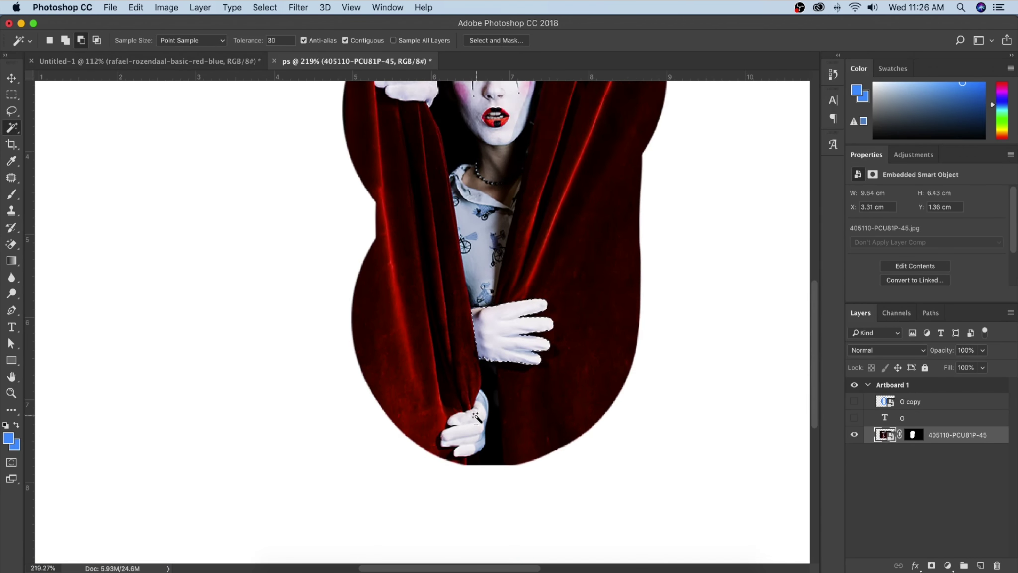
scroll(471, 427, "up", 6)
scroll(473, 426, "down", 3)
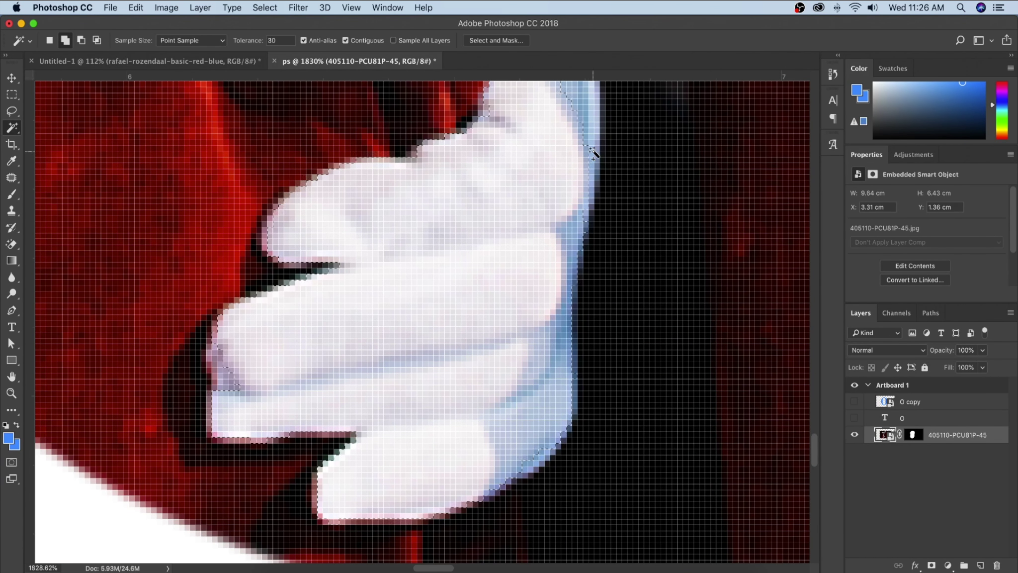
scroll(583, 183, "down", 6)
scroll(581, 179, "up", 7)
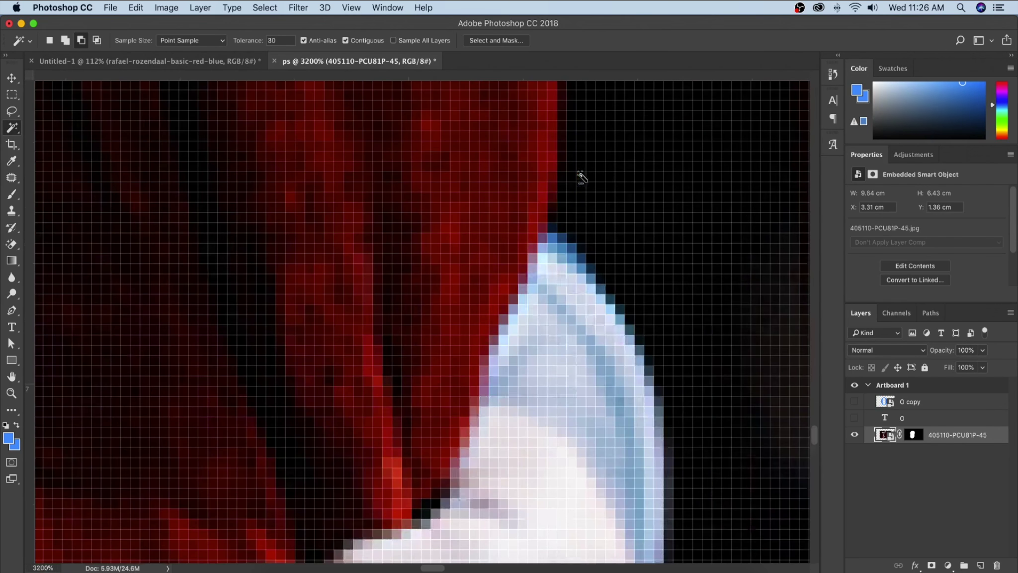
left_click(568, 258)
left_click(592, 278)
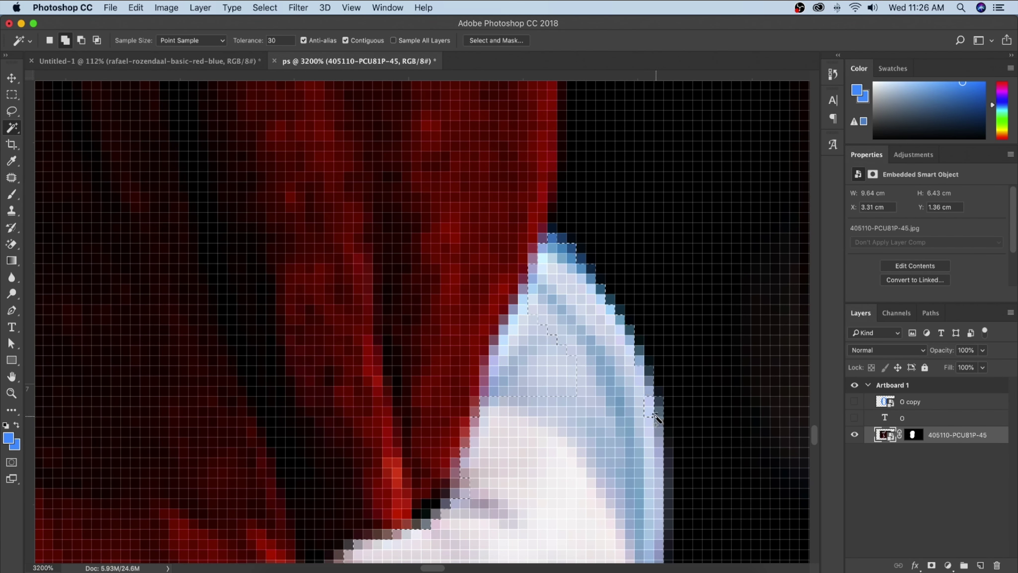
Add the missed edge pixels along the lowest glove's fingers and shaded blue side to the selection.
scroll(535, 383, "down", 10)
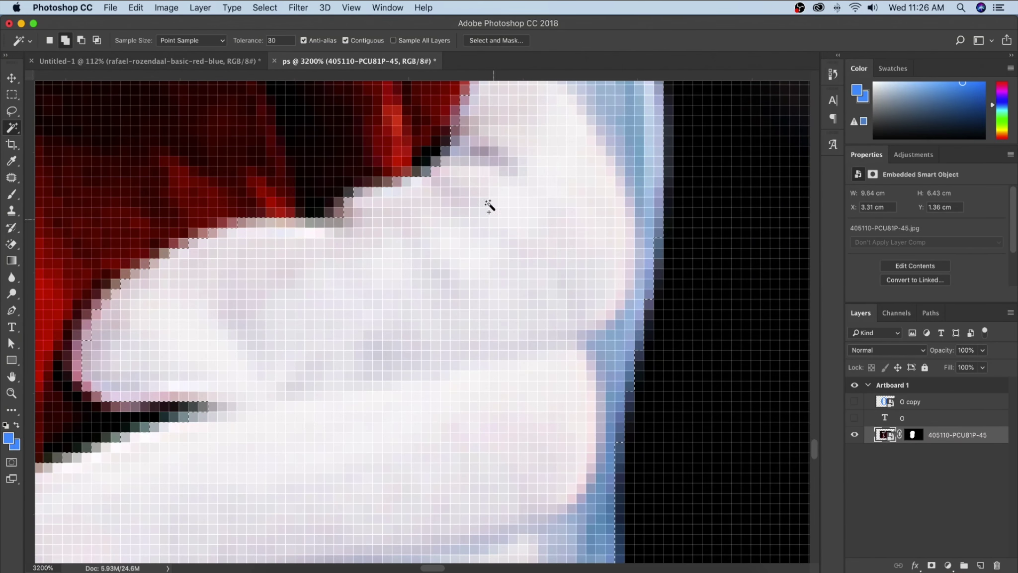
scroll(458, 201, "up", 8)
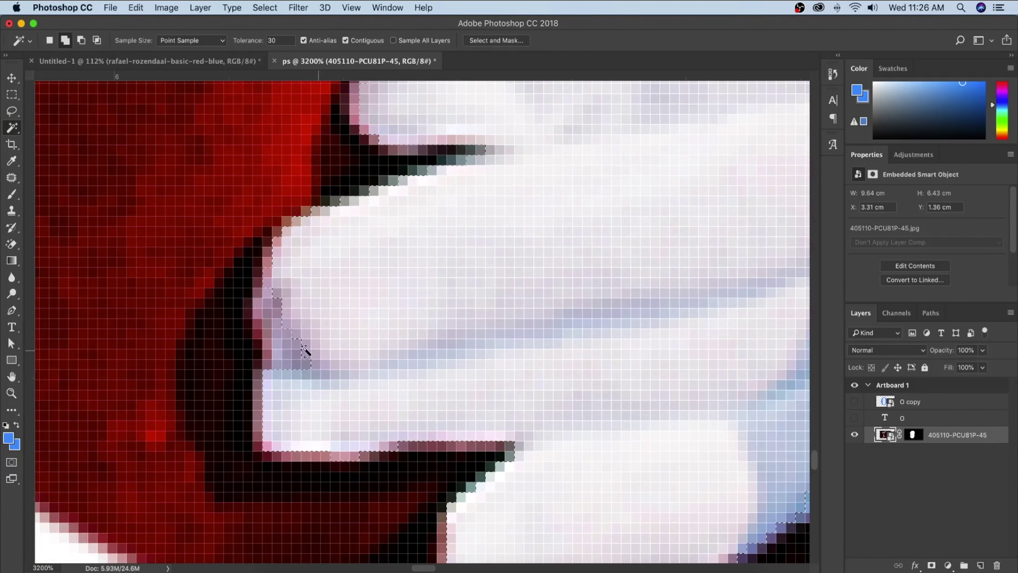
scroll(268, 326, "down", 5, "alt")
scroll(415, 433, "up", 5, "alt")
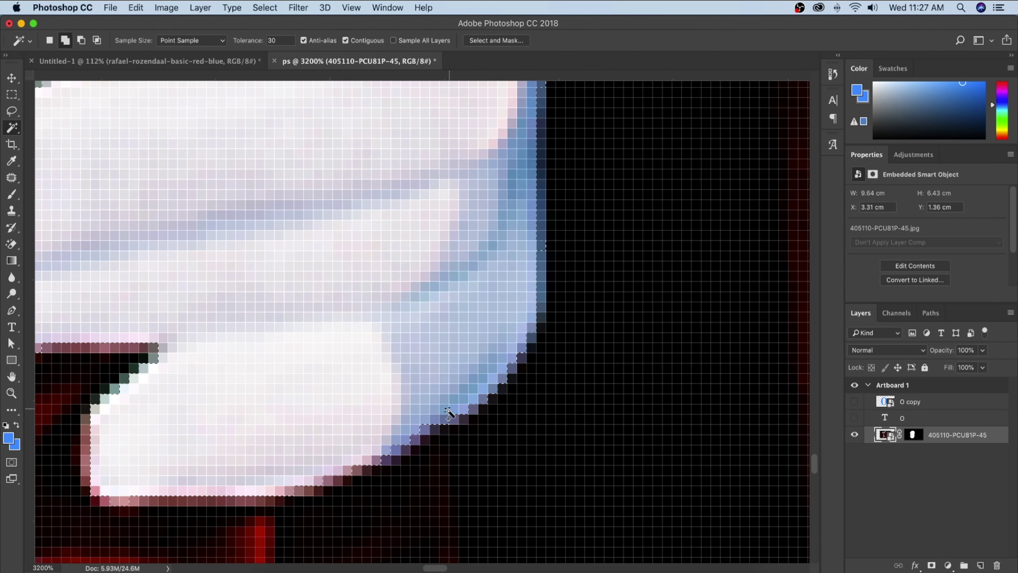
left_click(537, 293, "shift")
scroll(538, 293, "up", 1)
scroll(538, 338, "up", 3)
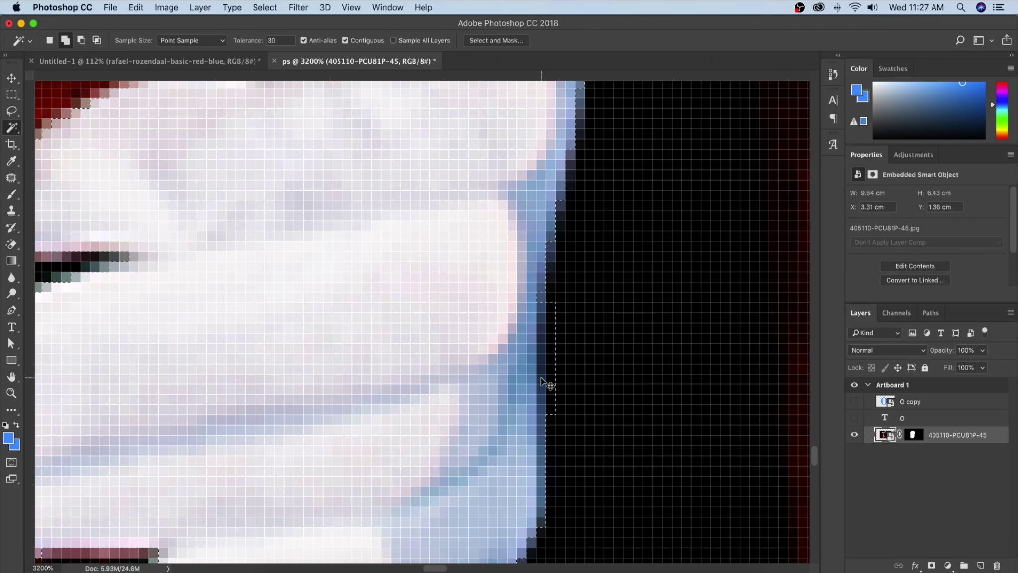
left_click(536, 381, "shift")
scroll(536, 380, "up", 4)
scroll(537, 381, "up", 3)
scroll(535, 362, "down", 5, "alt")
scroll(534, 356, "up", 5, "alt")
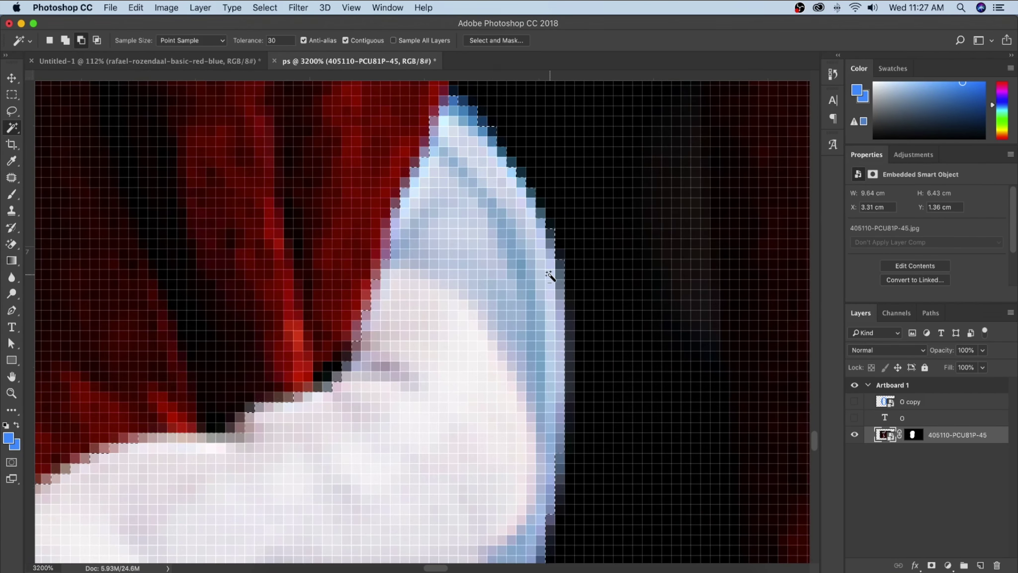
Add the closed glove beside the mime's face to the selection with the Magic Wand.
scroll(549, 275, "down", 6, "alt")
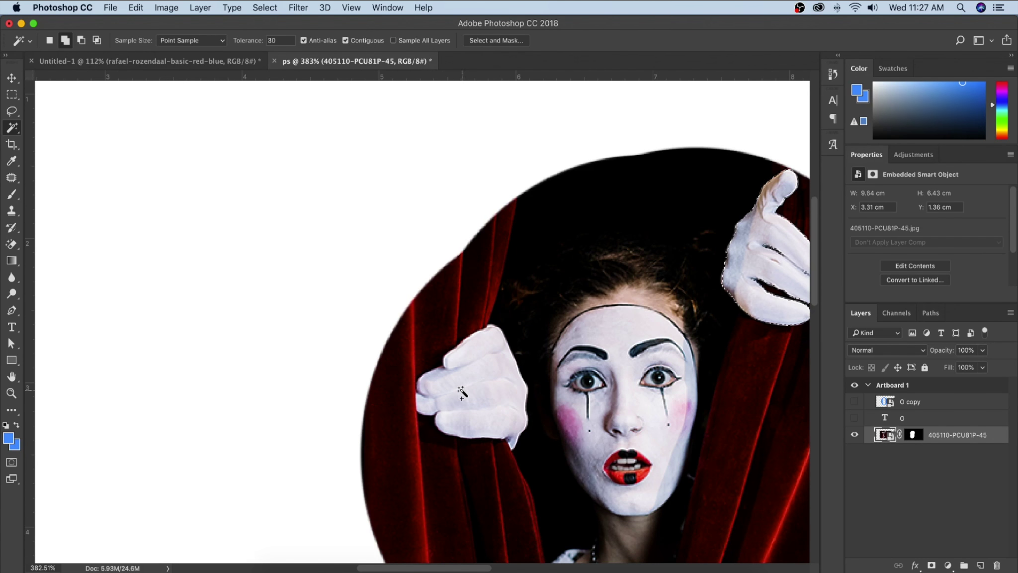
scroll(462, 398, "up", 4, "alt")
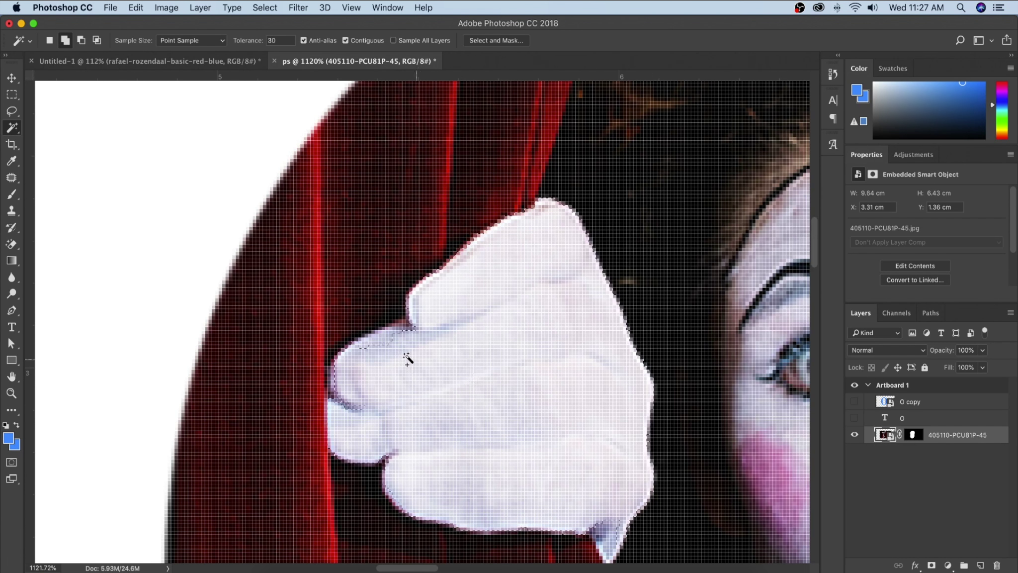
scroll(417, 325, "up", 2, "alt")
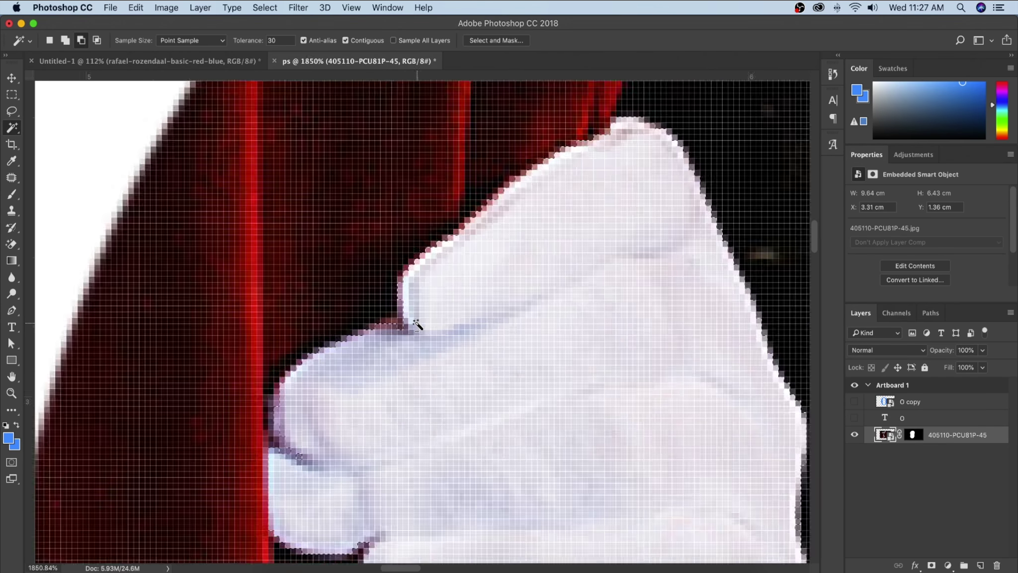
scroll(416, 325, "up", 2, "alt")
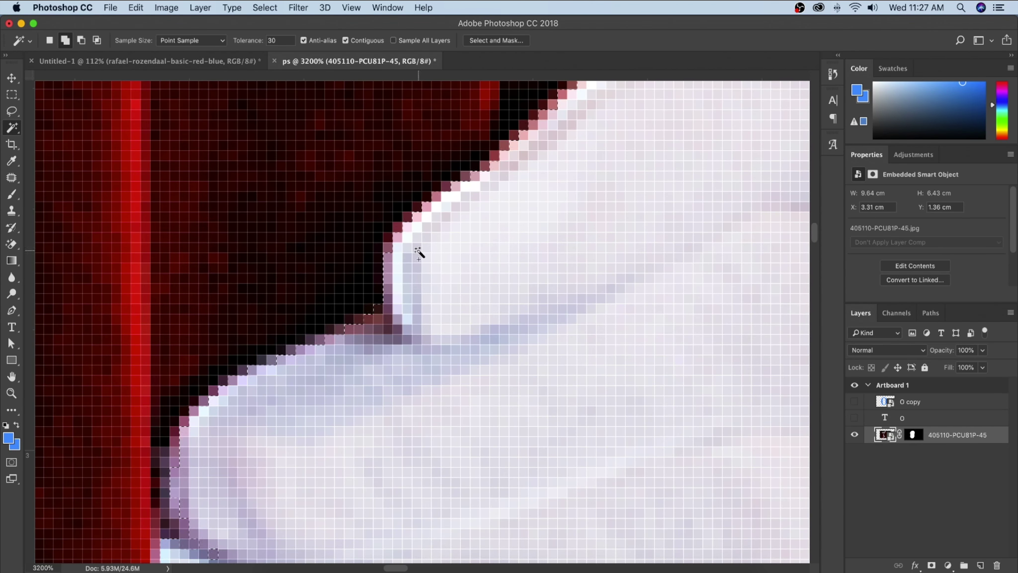
scroll(419, 252, "down", 5, "alt")
scroll(517, 194, "up", 5, "alt")
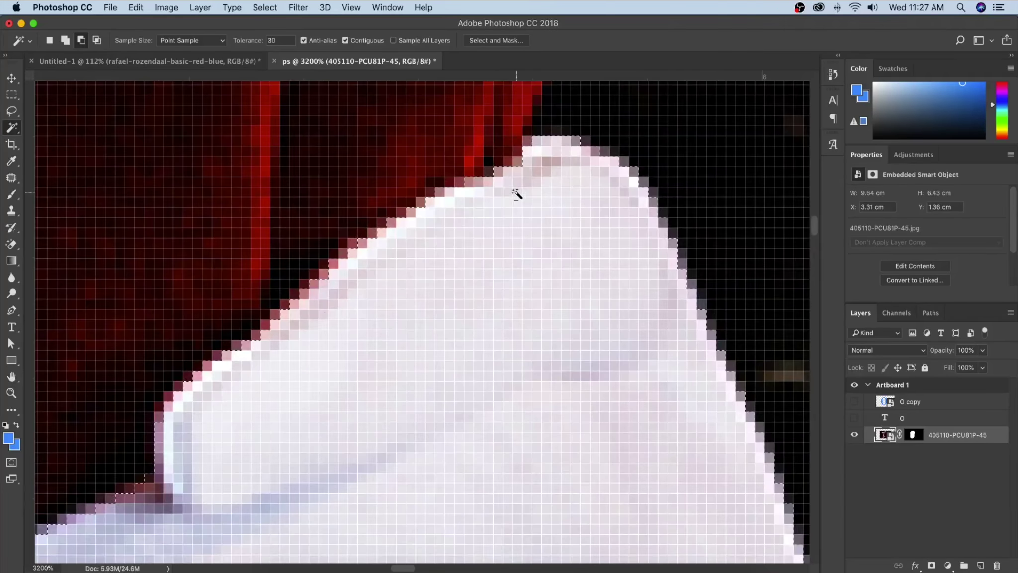
scroll(517, 194, "down", 5, "alt")
Refine the selection around the closed glove's fingertips, subtracting the dark curtain pixels picked up between the fingers.
scroll(517, 219, "up", 5)
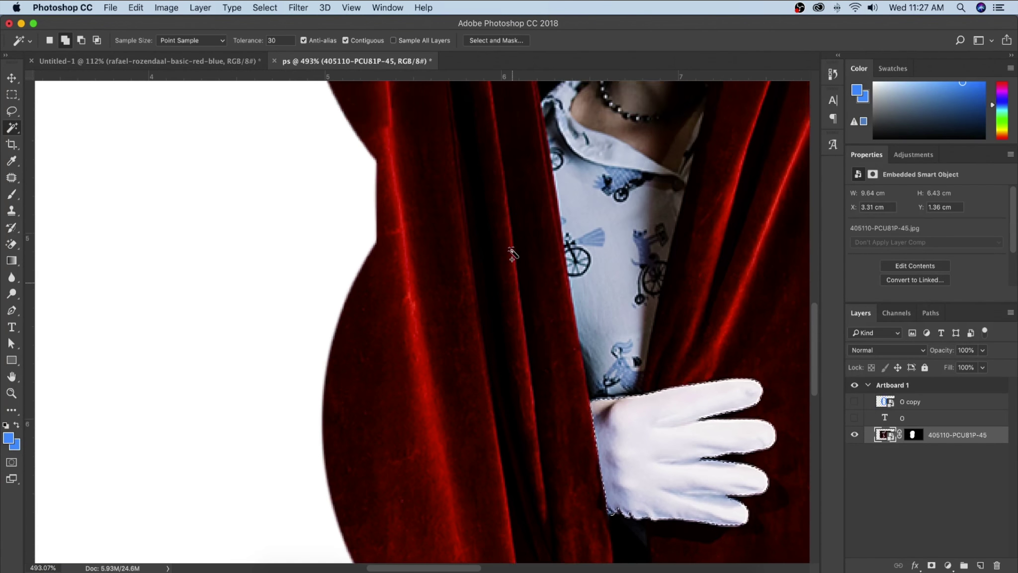
scroll(512, 253, "up", 10)
scroll(512, 254, "down", 3)
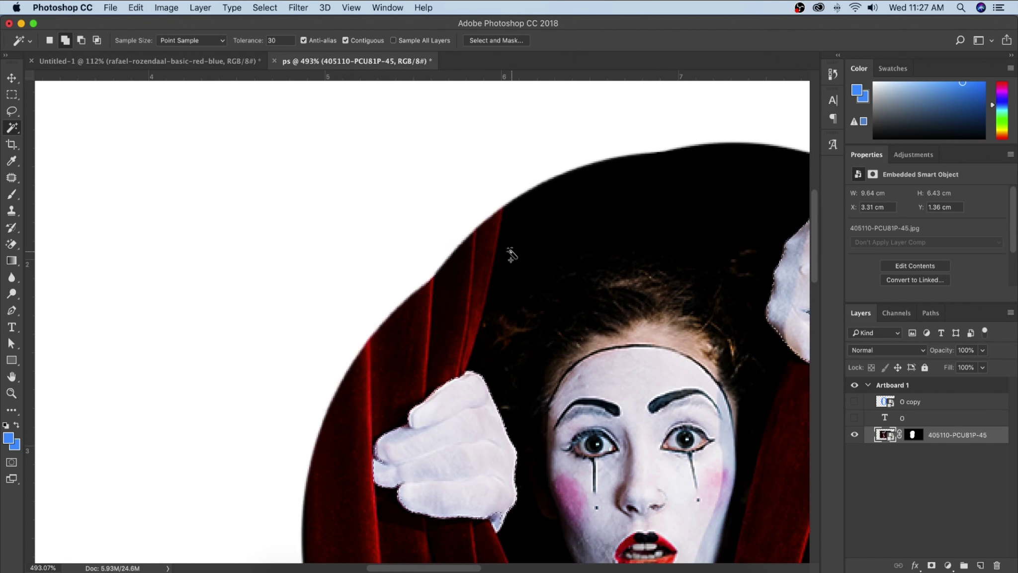
scroll(477, 302, "up", 5, "alt")
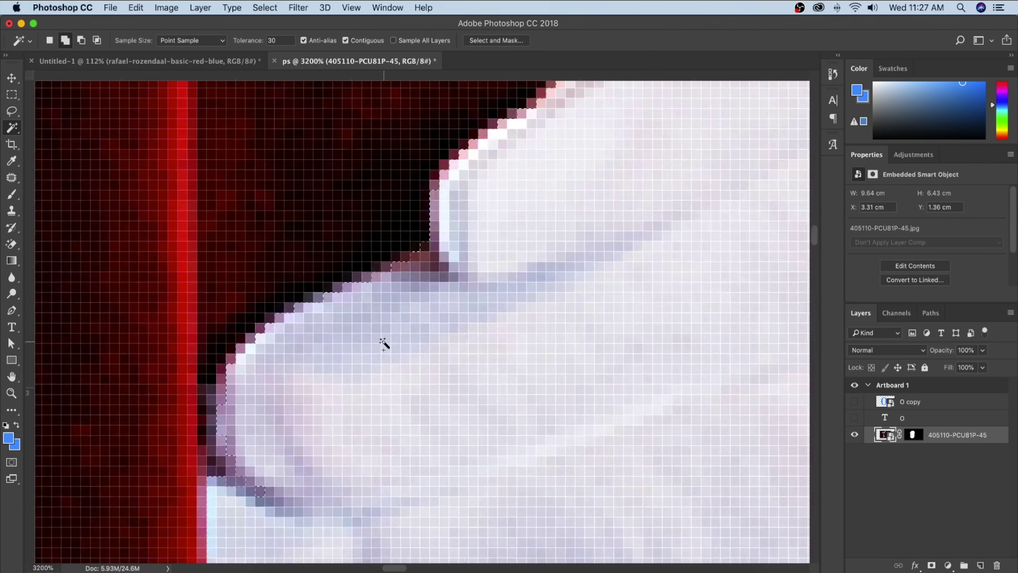
scroll(384, 343, "down", 5)
key("shift")
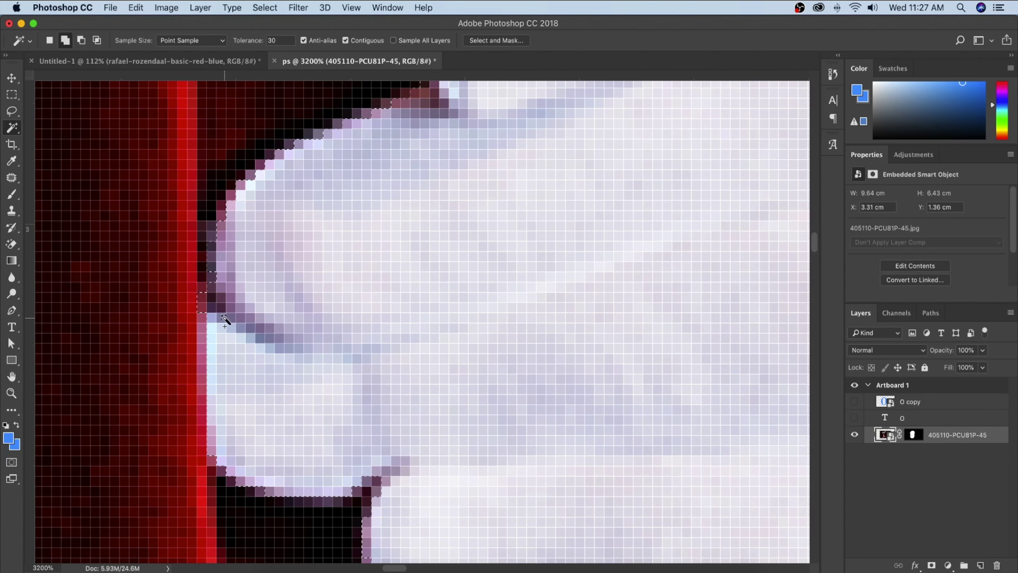
left_click(200, 303, "alt")
key("shift")
scroll(231, 312, "down", 5)
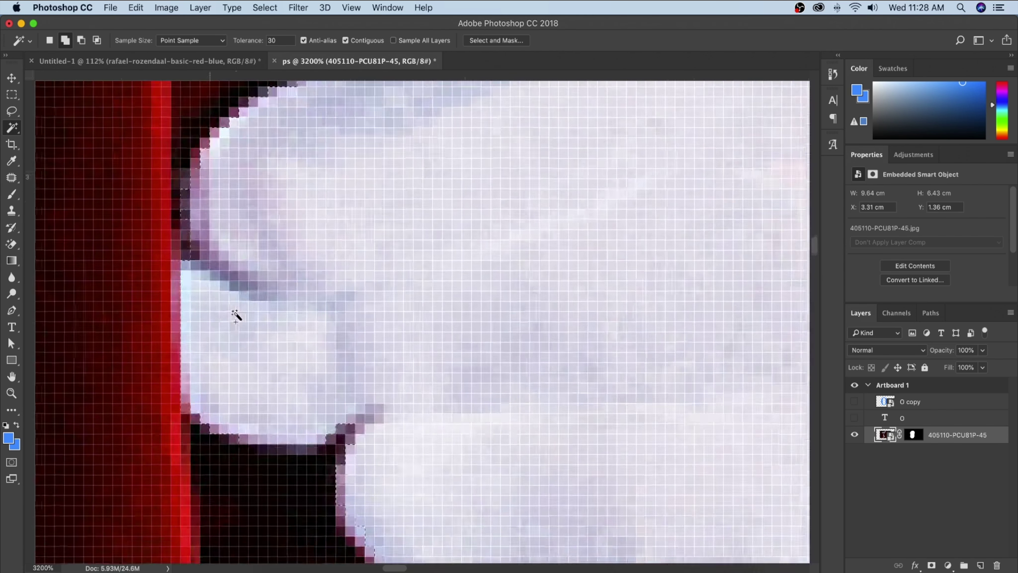
Refine the selection along the closed glove's lower finger and include the shaded tip of its cuff.
scroll(285, 323, "right", 10)
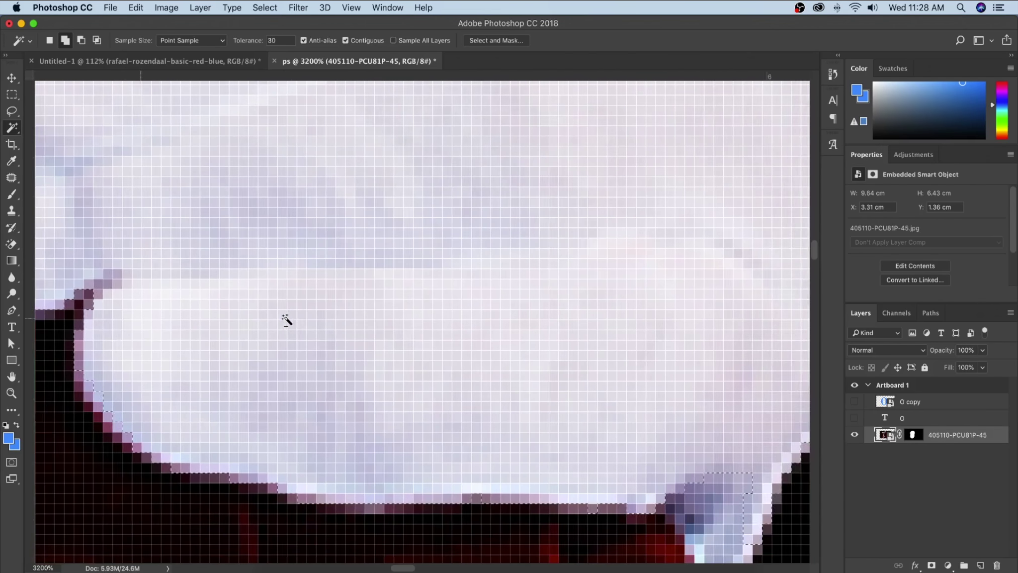
scroll(288, 326, "left", 10)
scroll(288, 326, "down", 5)
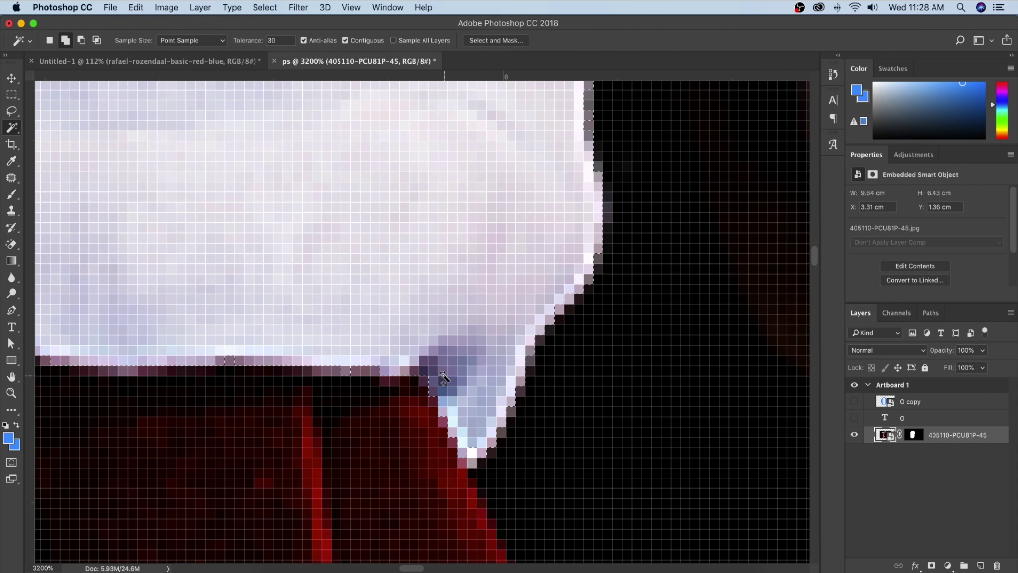
scroll(356, 371, "left", 3)
scroll(356, 368, "left", 3)
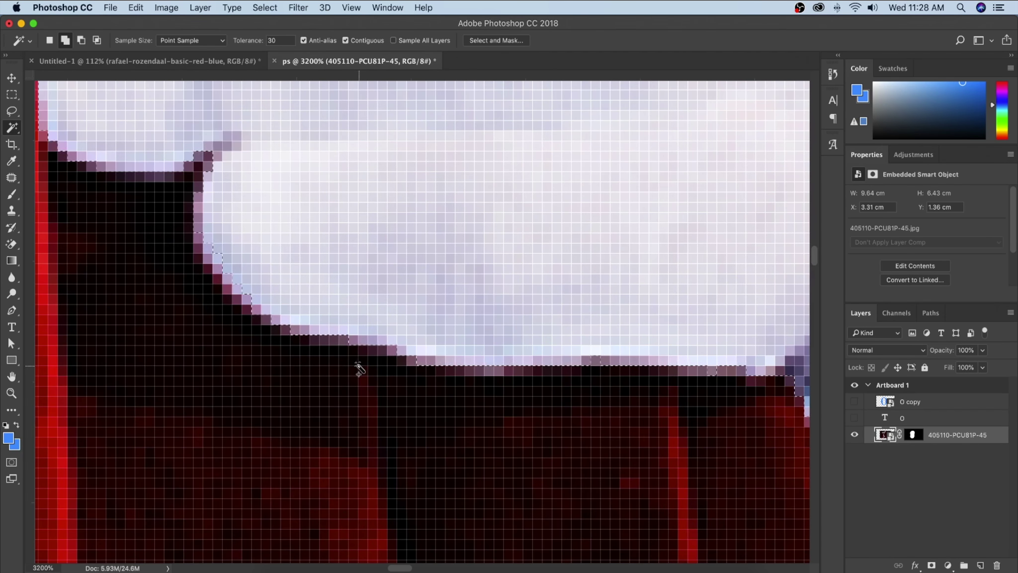
scroll(357, 364, "down", 5)
scroll(400, 342, "up", 3)
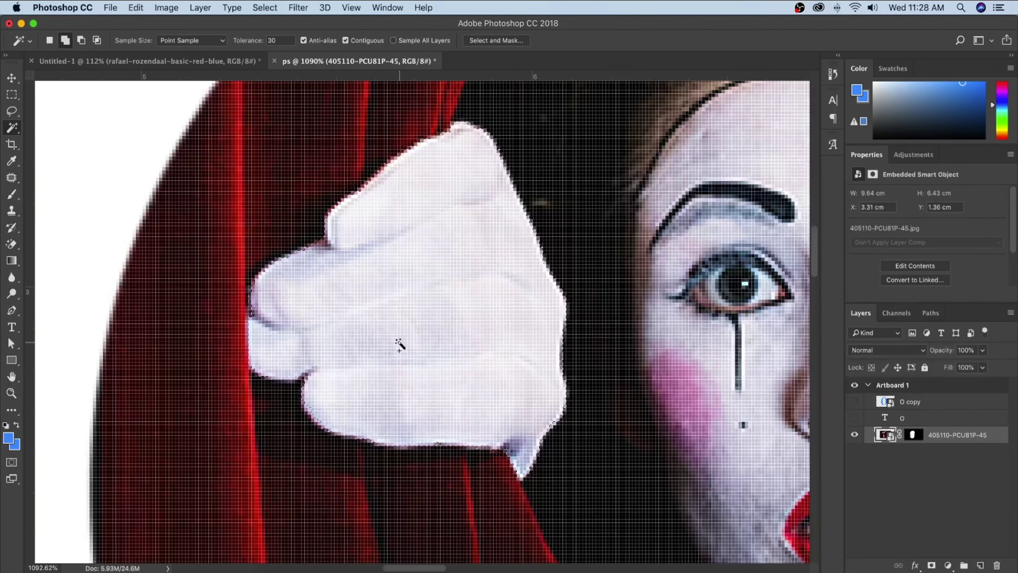
Show the O copy layer and make it the active layer, keeping the glove selection.
scroll(297, 341, "down", 15)
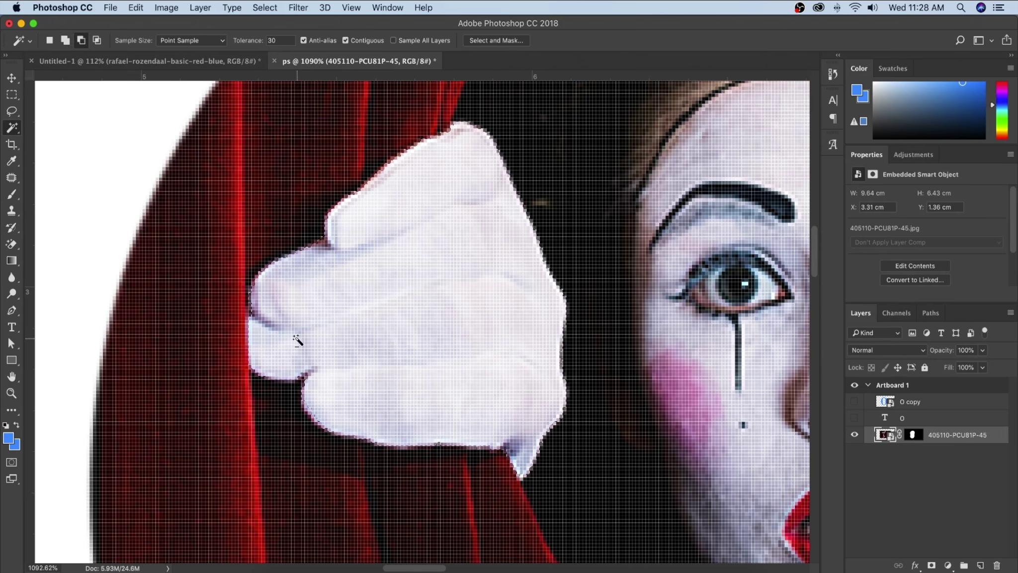
scroll(480, 367, "up", 3)
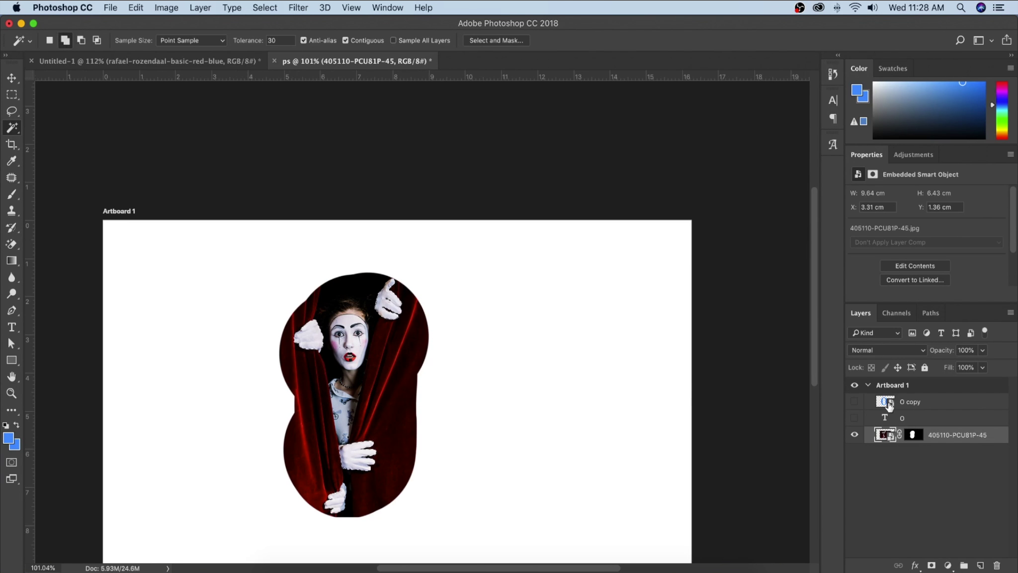
left_click(854, 401)
left_click(878, 401)
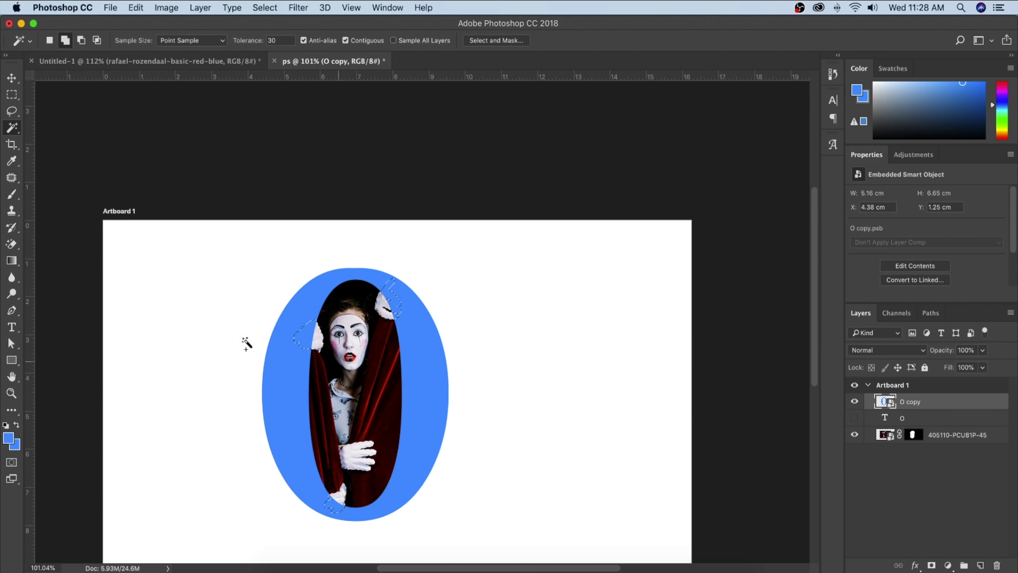
Rasterize the O copy layer, erase the blue inside the glove selection with the Magic Eraser, and deselect.
left_click(11, 244)
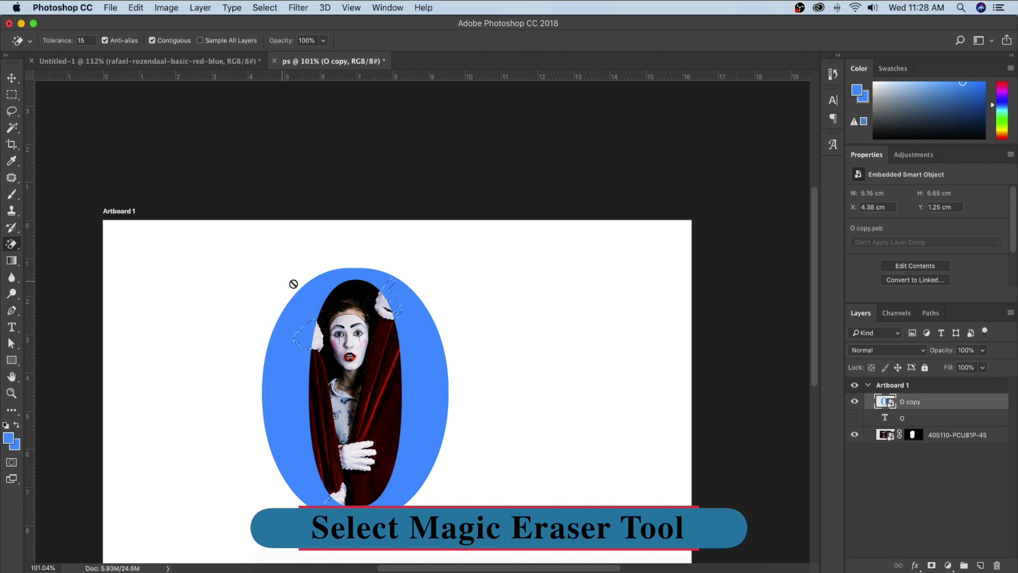
left_click(387, 294)
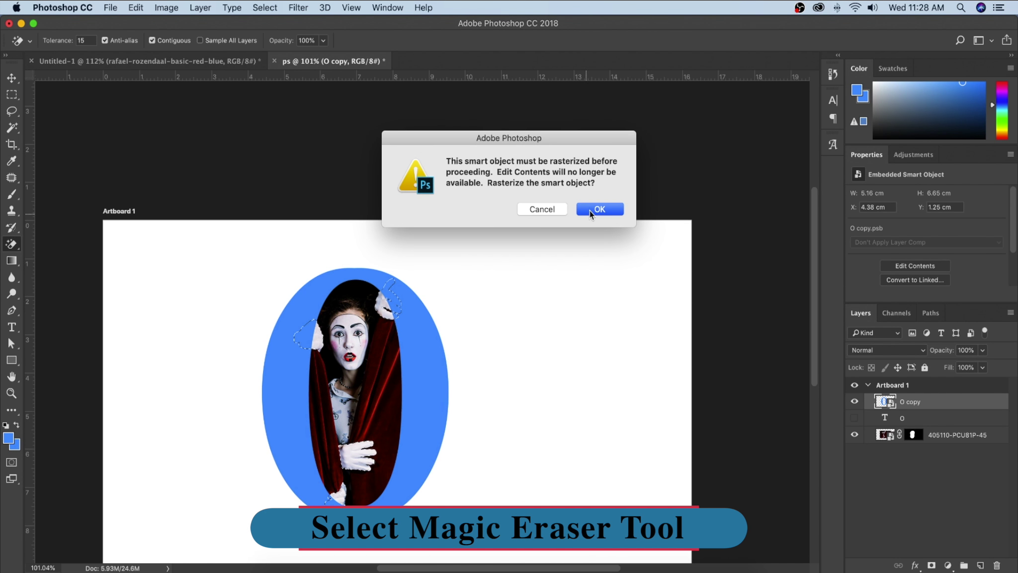
left_click(600, 209)
left_click(388, 298)
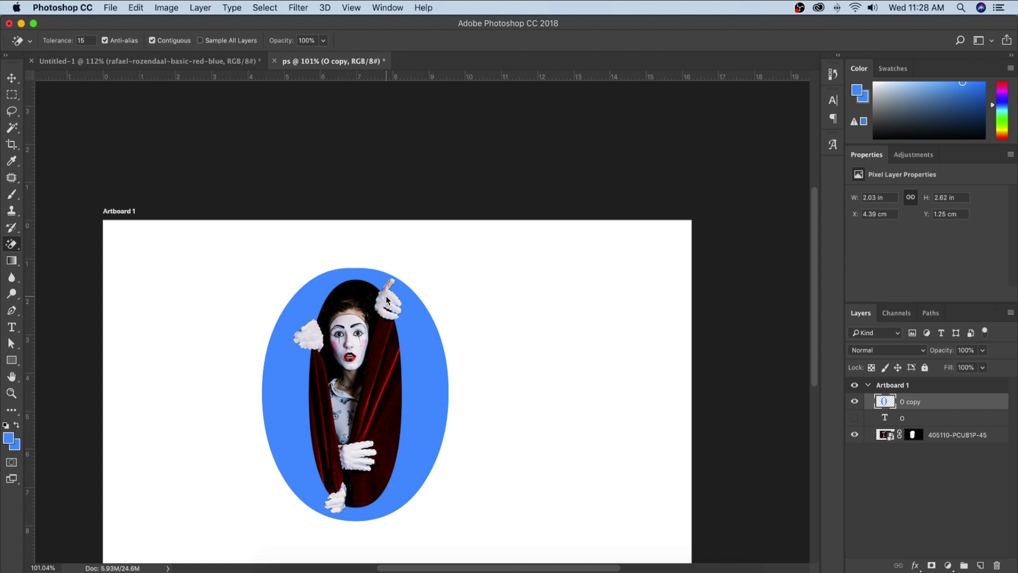
key("super+d")
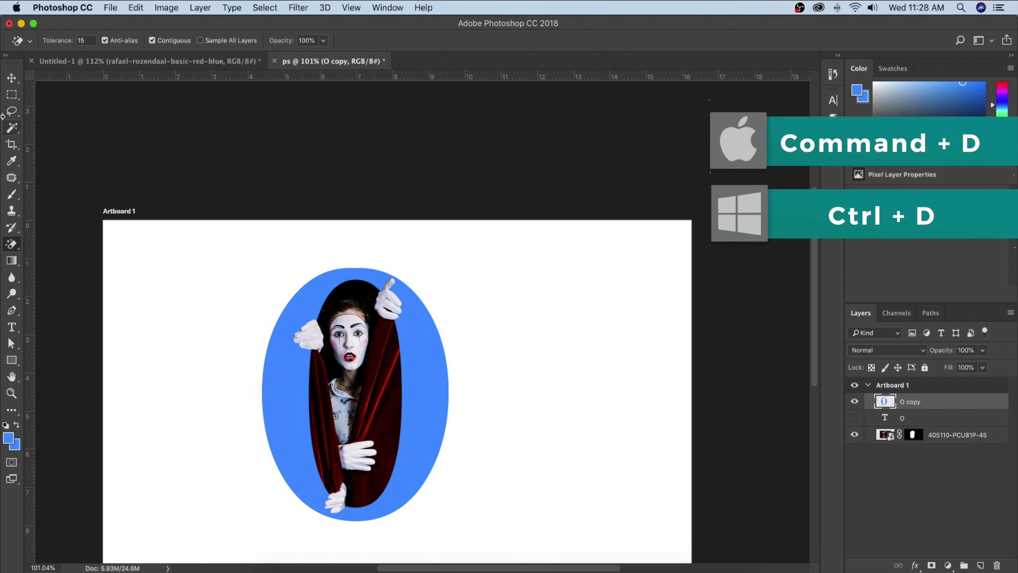
Add a drop shadow to the O copy layer with 13 px distance, 19% spread and 10 px size.
left_click(11, 78)
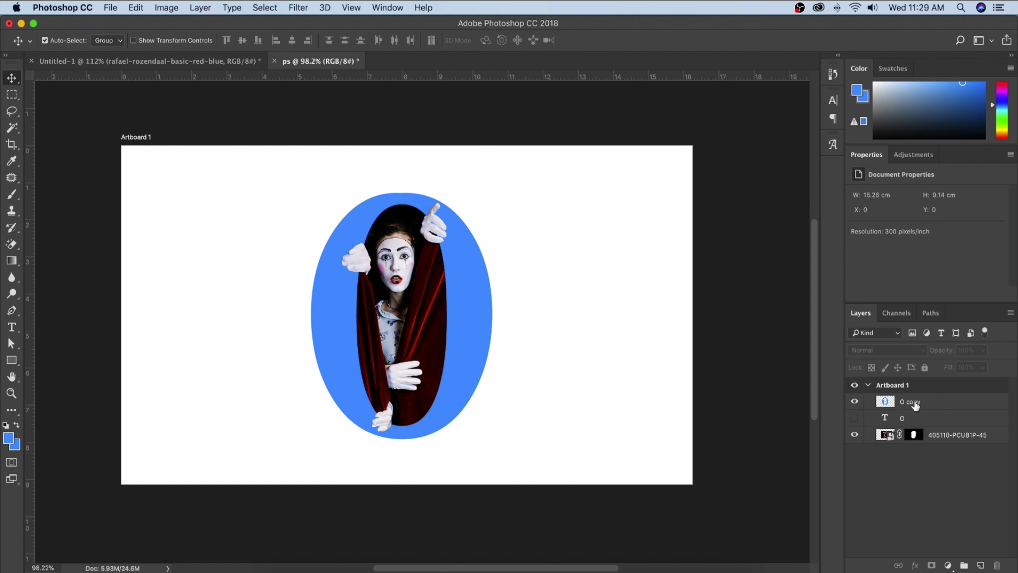
left_click(915, 403)
double_click(944, 403)
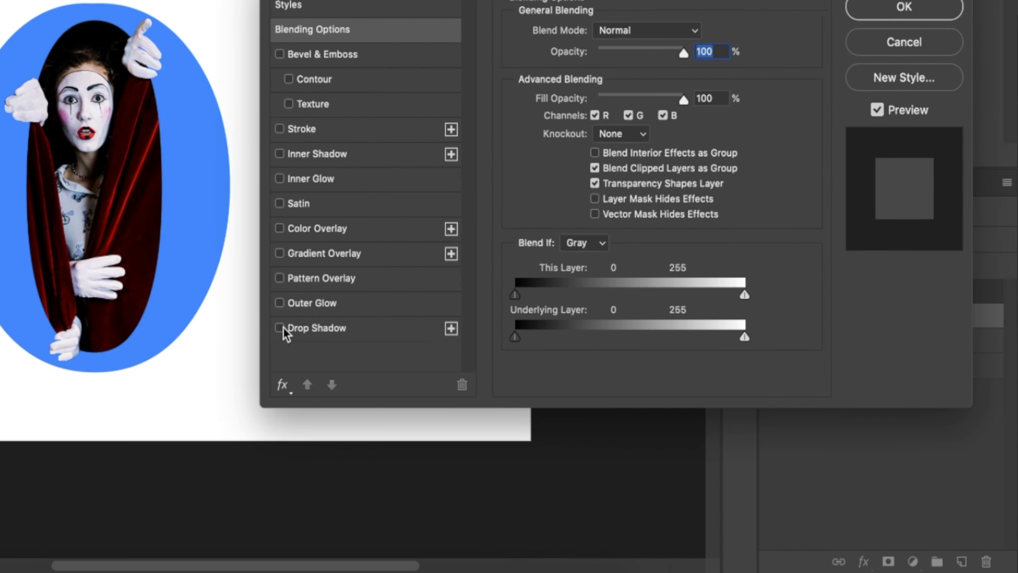
left_click(549, 410)
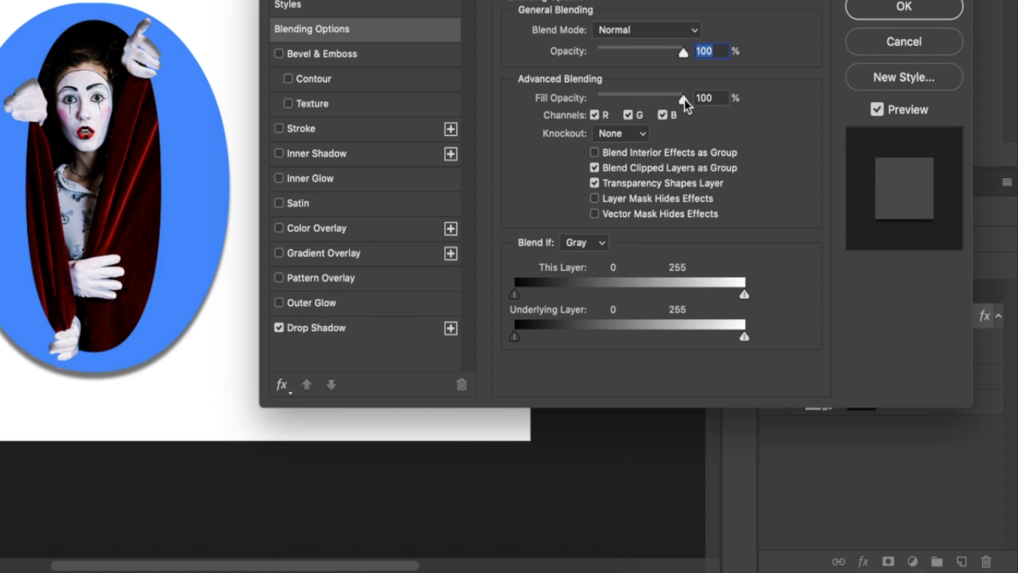
left_click(339, 330)
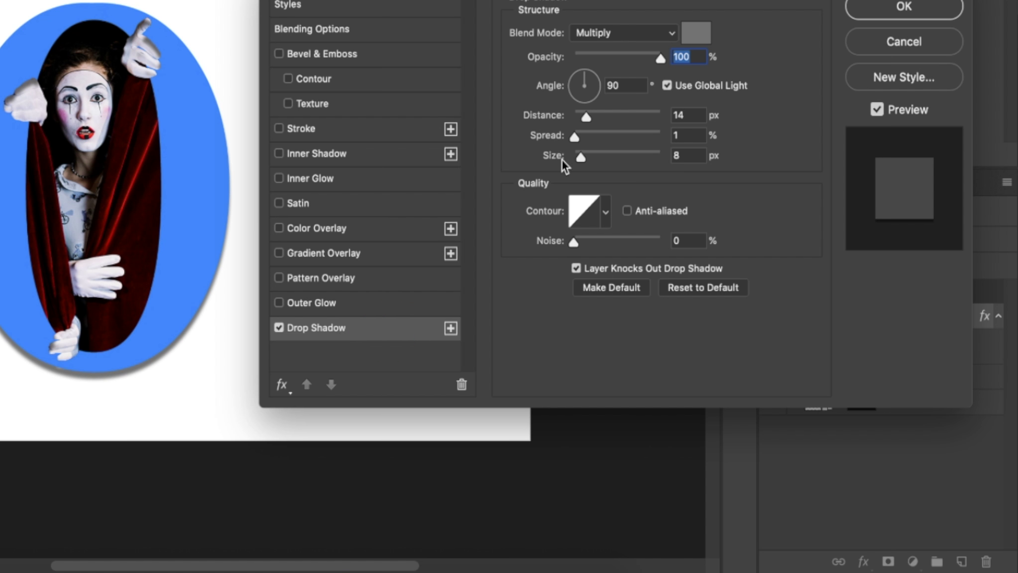
left_click(582, 160)
left_click_drag(582, 161, 585, 119)
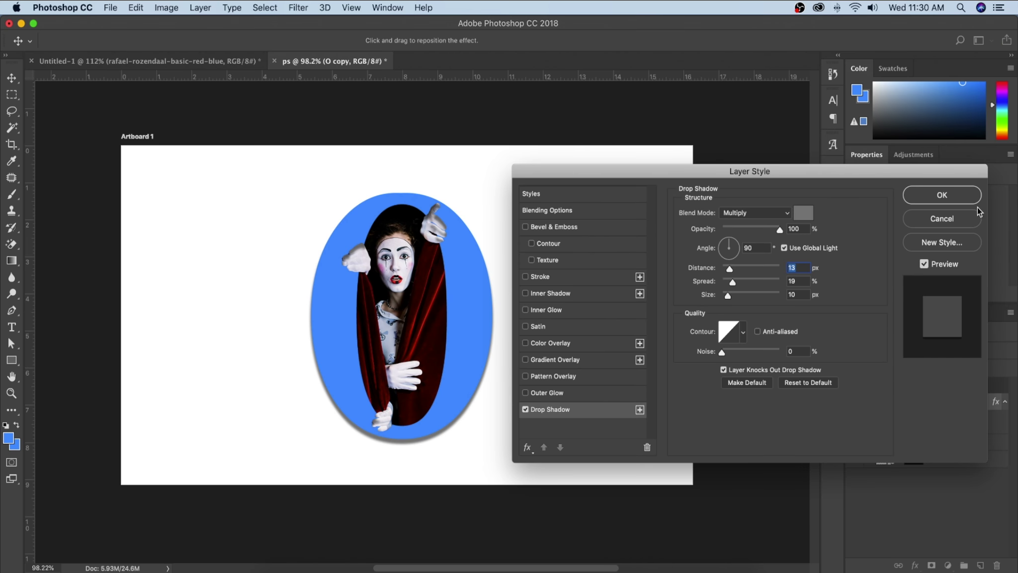
left_click(936, 199)
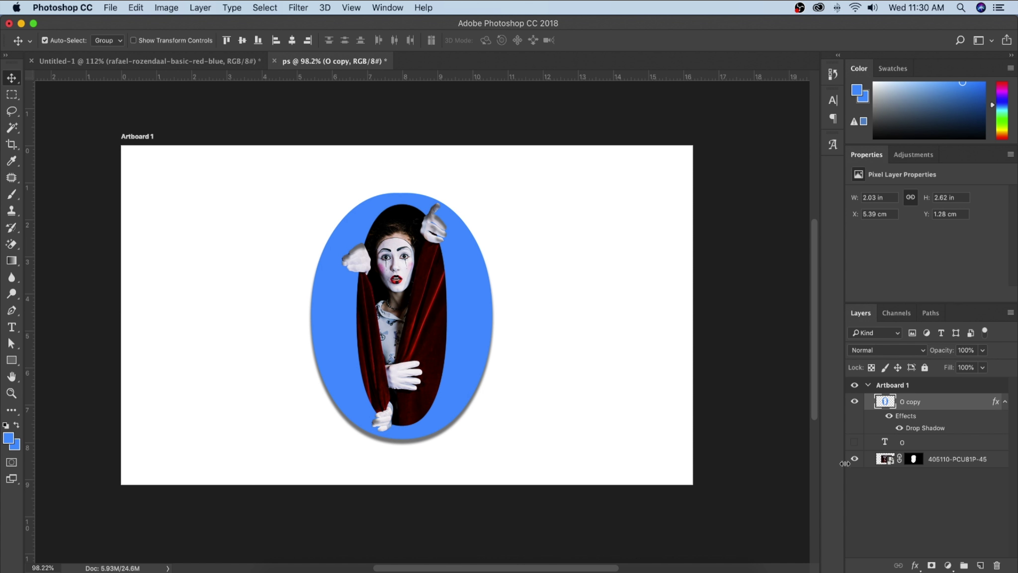
Select the O copy and mime photo layers together, nudge them slightly upward on the artboard, and deselect them.
left_click_drag(268, 128, 555, 492)
key("Up")
key("Up")
key("Up")
key("Up")
key("Up")
key("Up")
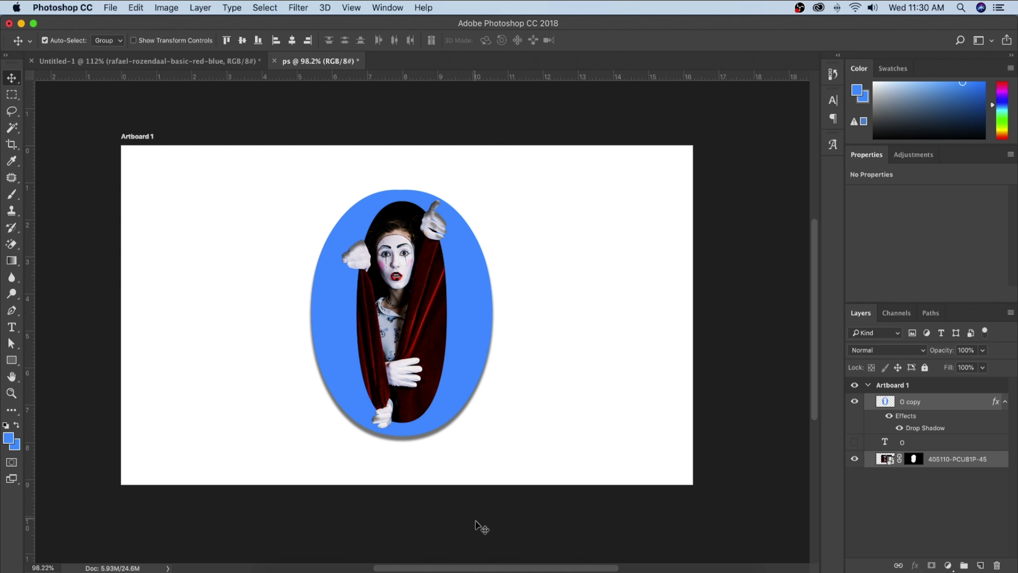
left_click(454, 517)
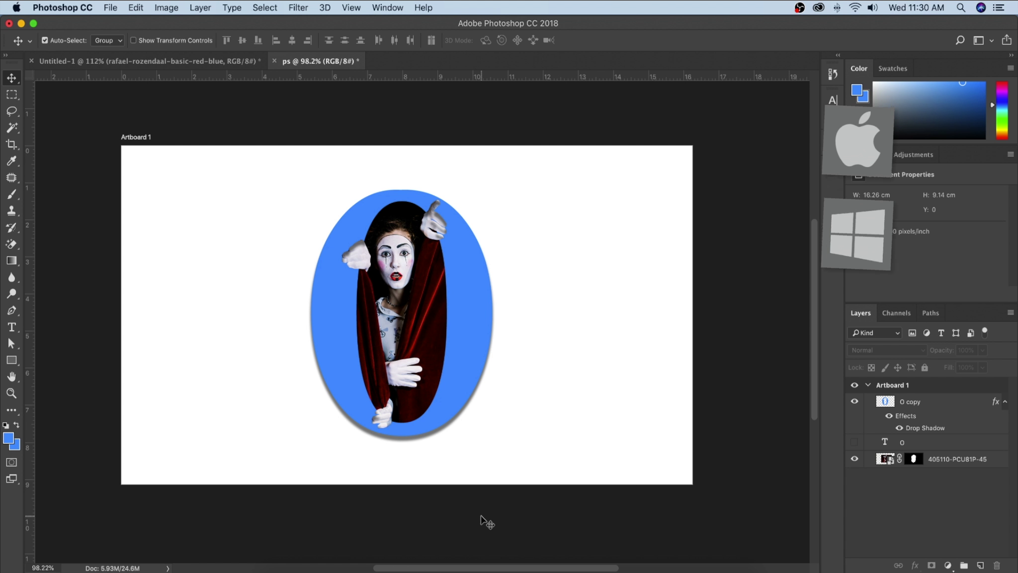
Stamp all visible layers into a new layer and give it a Camera Raw post-crop vignette with amount -64.
key("alt+shift+super+e")
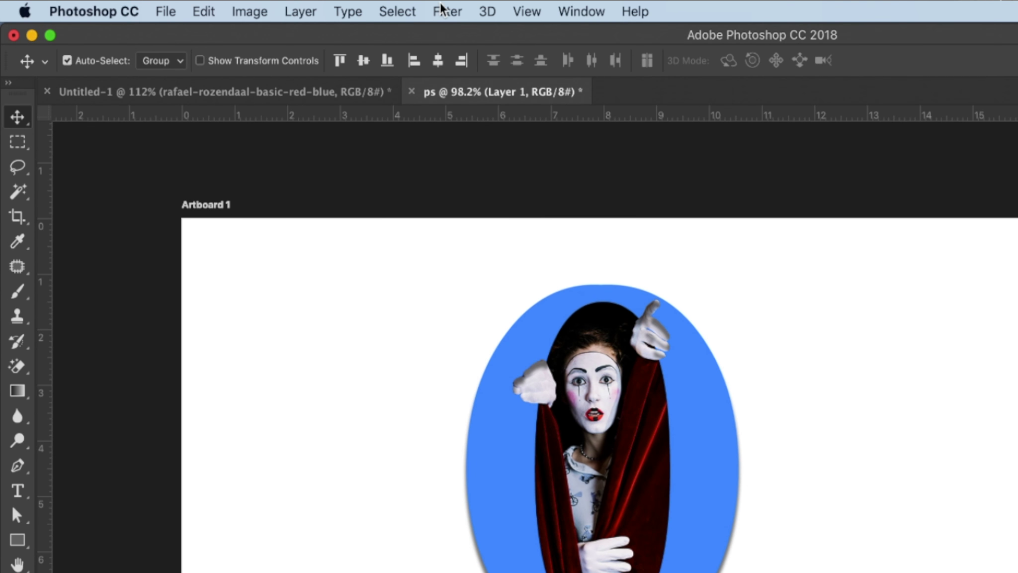
left_click(437, 11)
left_click(484, 131)
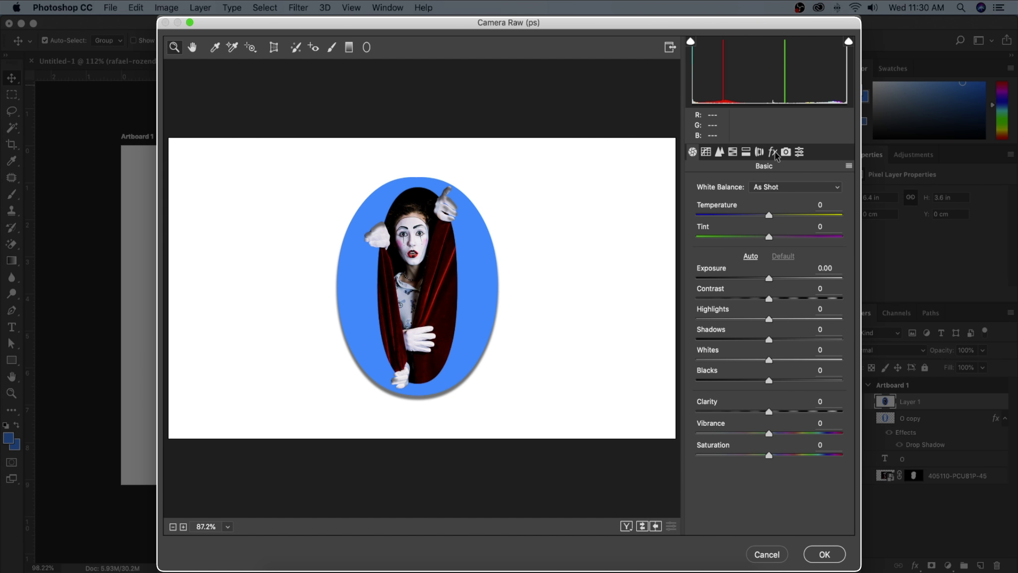
left_click(774, 151)
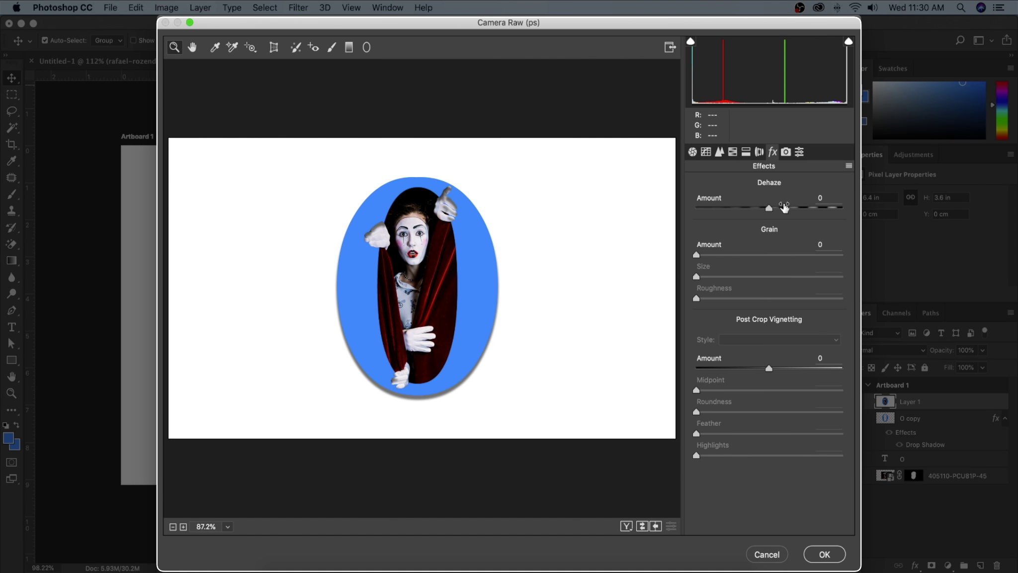
left_click_drag(768, 368, 720, 368)
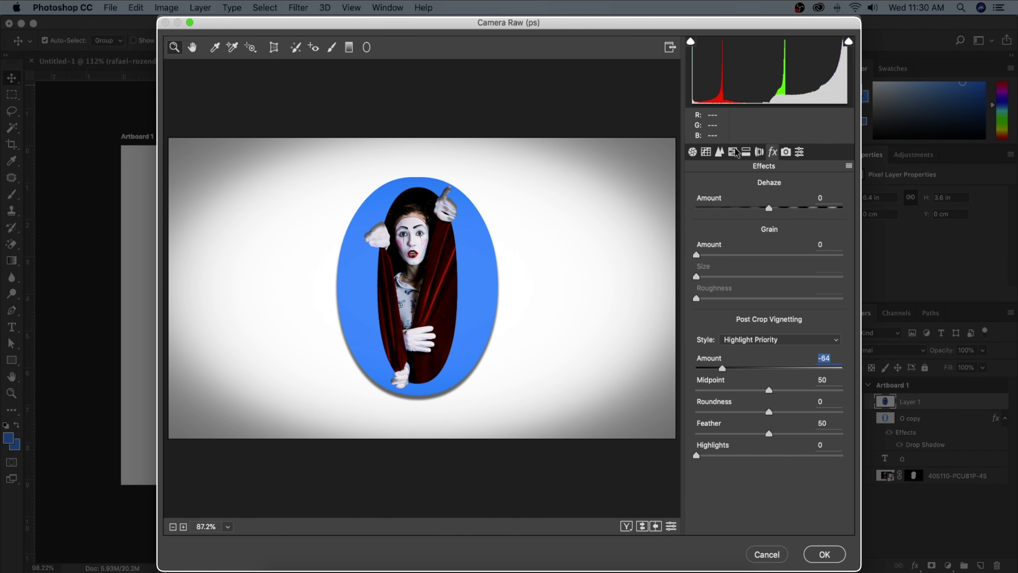
Set the luminance noise reduction to 50 and add a small amount of sharpening in Camera Raw.
left_click(720, 155)
left_click_drag(696, 315, 771, 321)
left_click_drag(702, 206, 725, 206)
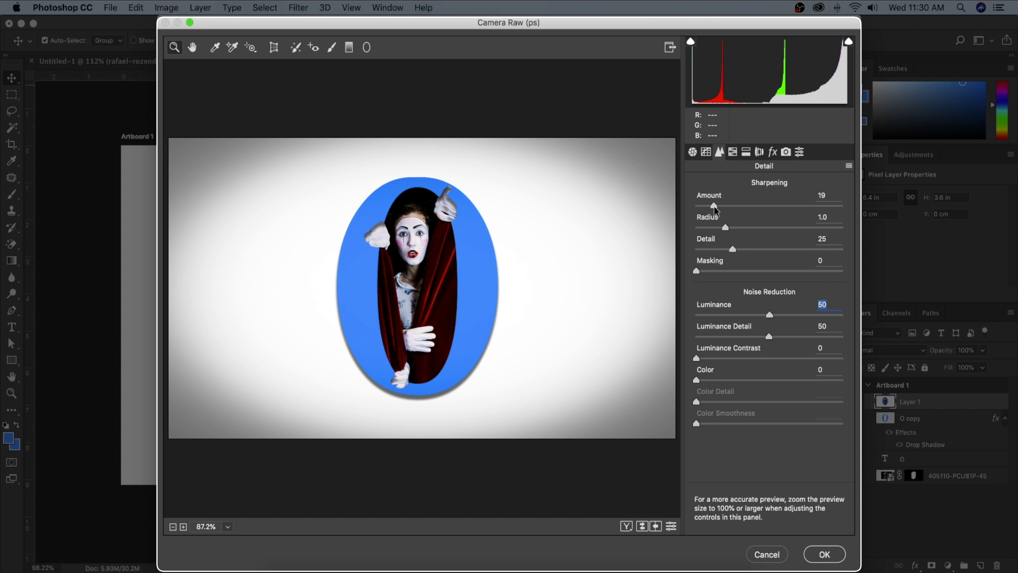
left_click_drag(707, 211, 707, 211)
Tint the highlights with Split Toning, using hue 257 and saturation 32.
left_click(746, 152)
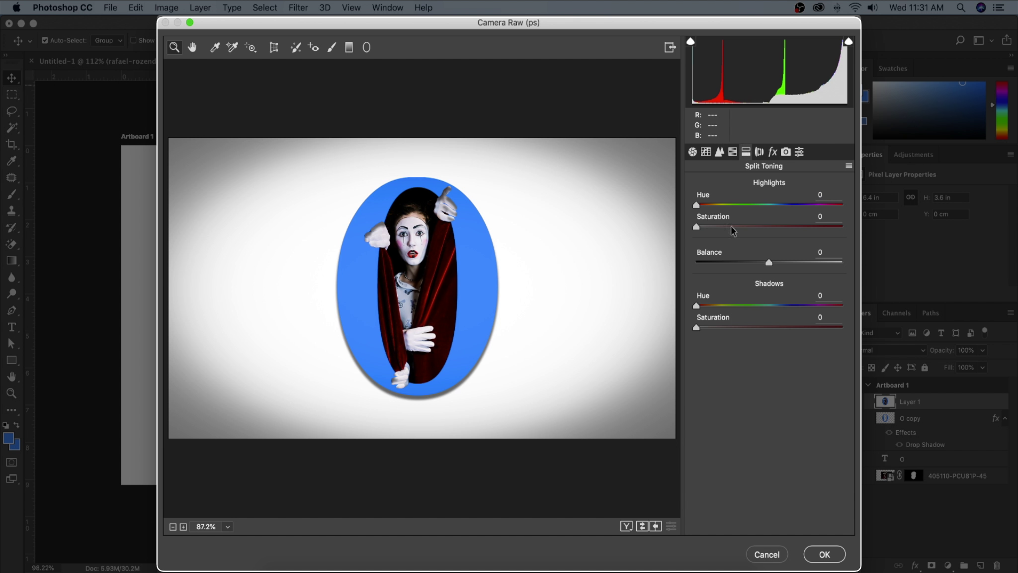
left_click_drag(695, 206, 796, 205)
left_click_drag(696, 227, 744, 234)
mouse_move(795, 206)
left_mouse_down()
mouse_move(772, 211)
mouse_move(798, 210)
left_mouse_up()
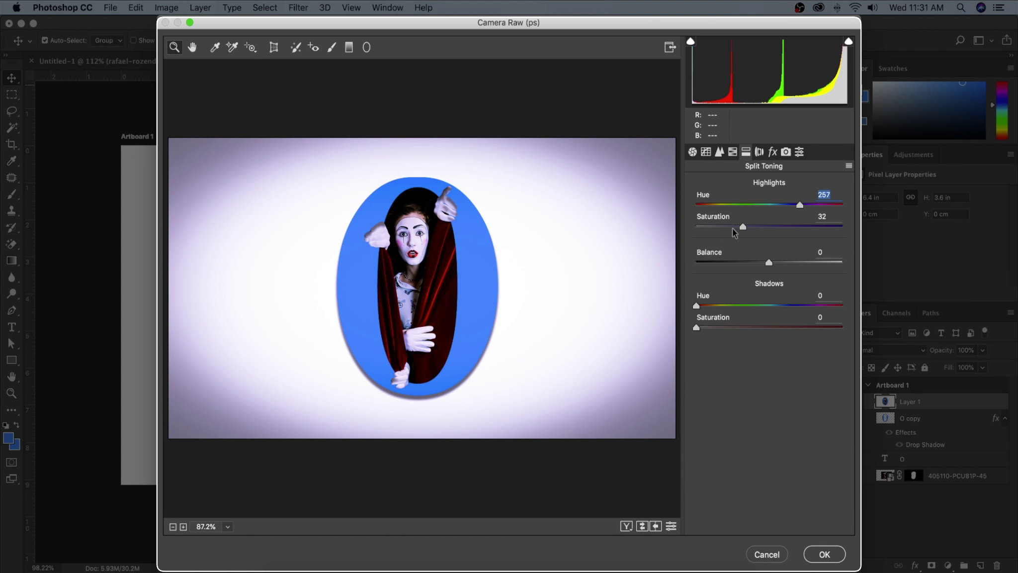